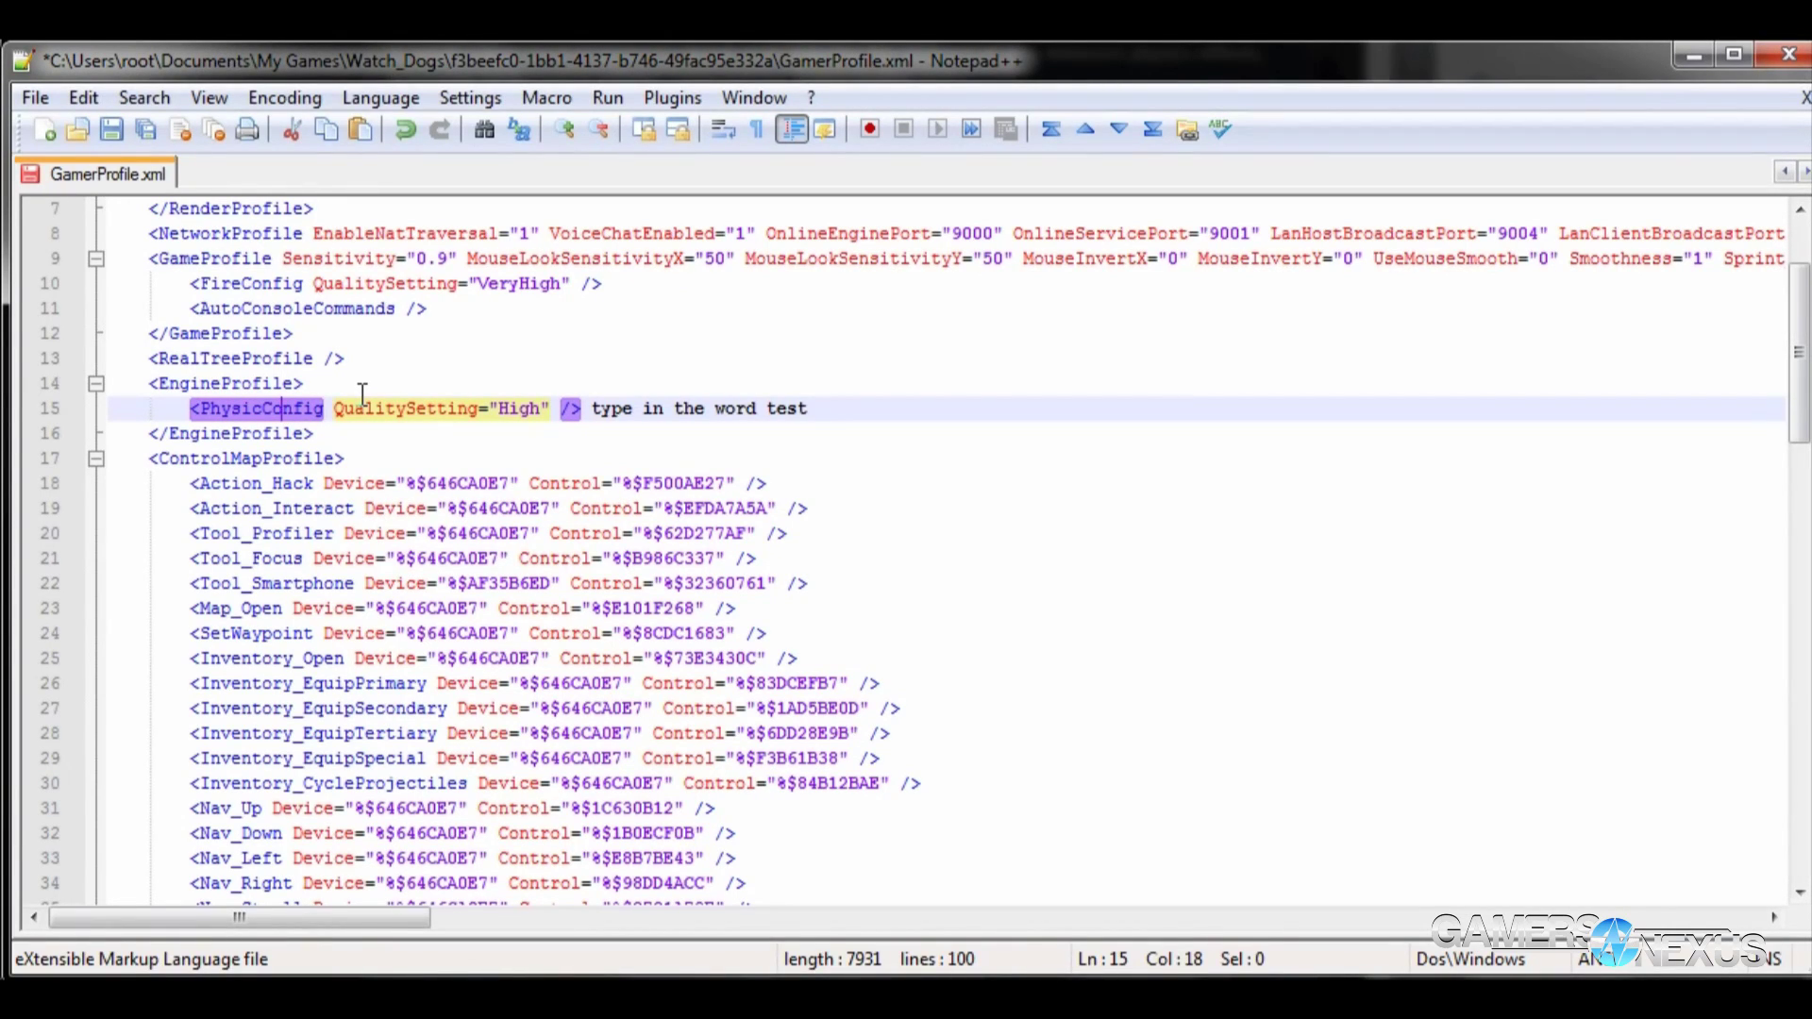
# - Delete the trailing 'type in the word test' text after '/>' on line 15
pyautogui.hotkey('ctrl', 'Home')
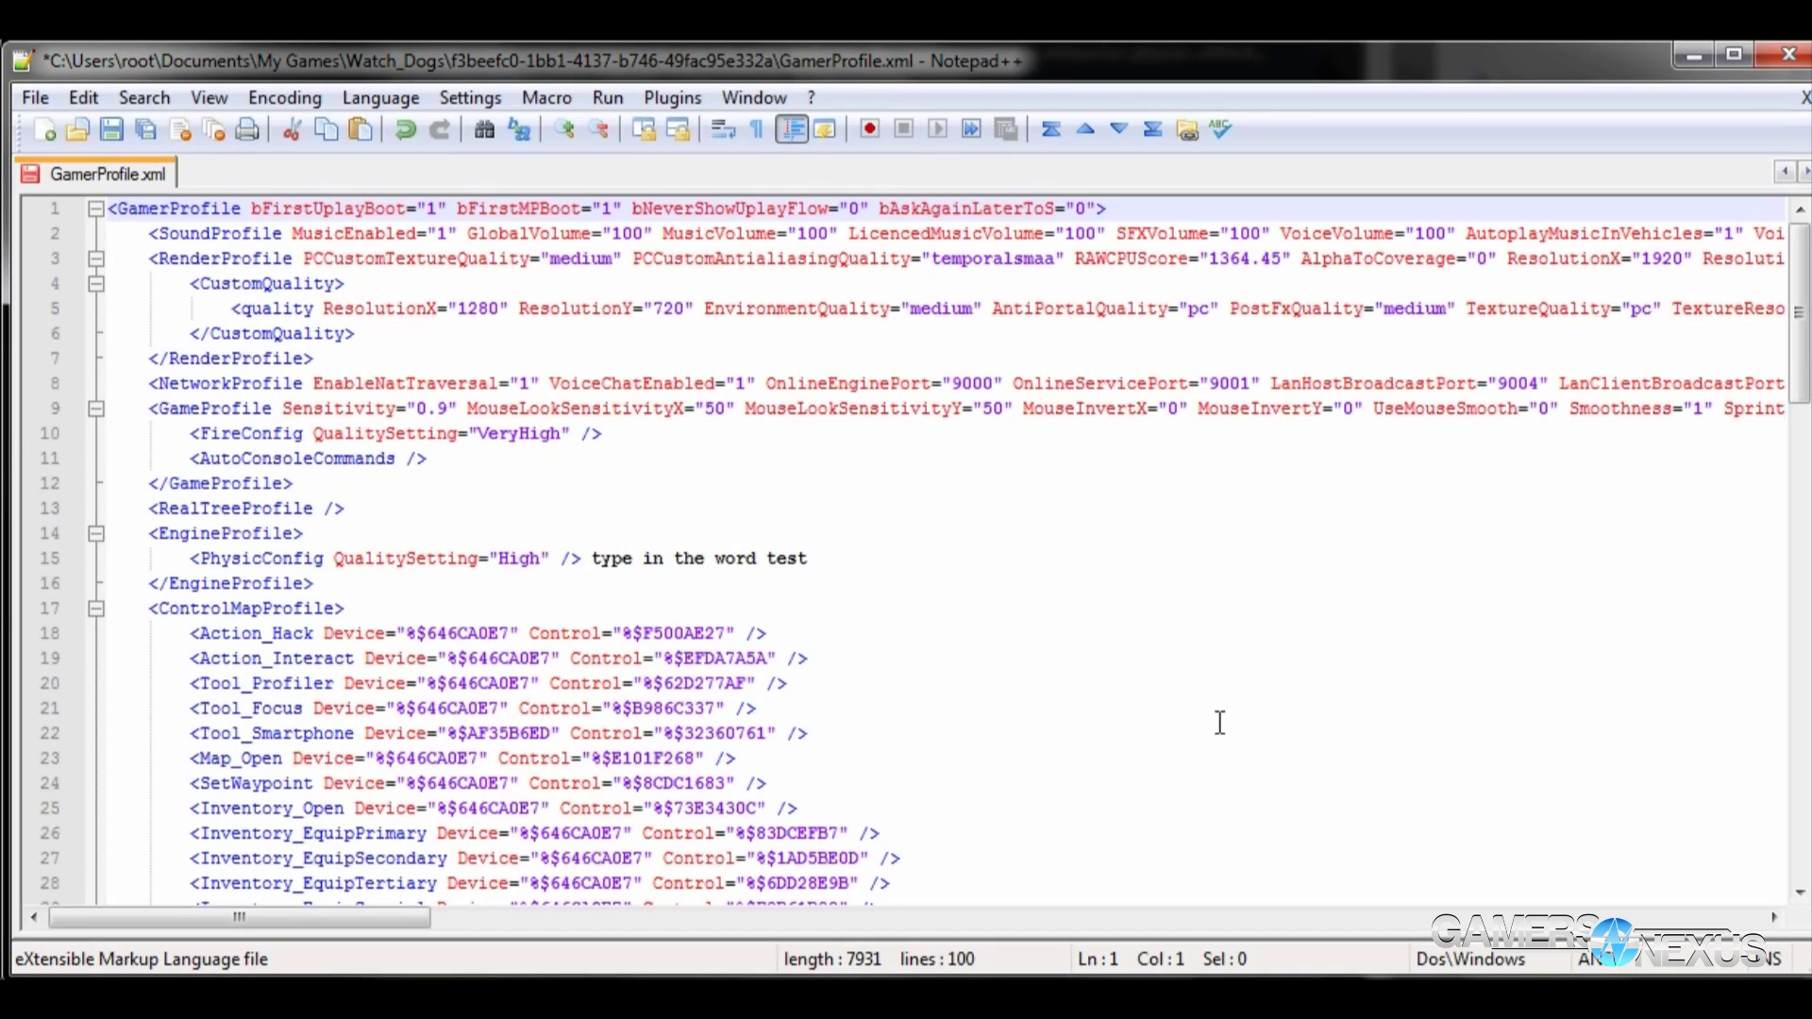
pyautogui.click(591, 558)
pyautogui.hotkey('shift', 'End')
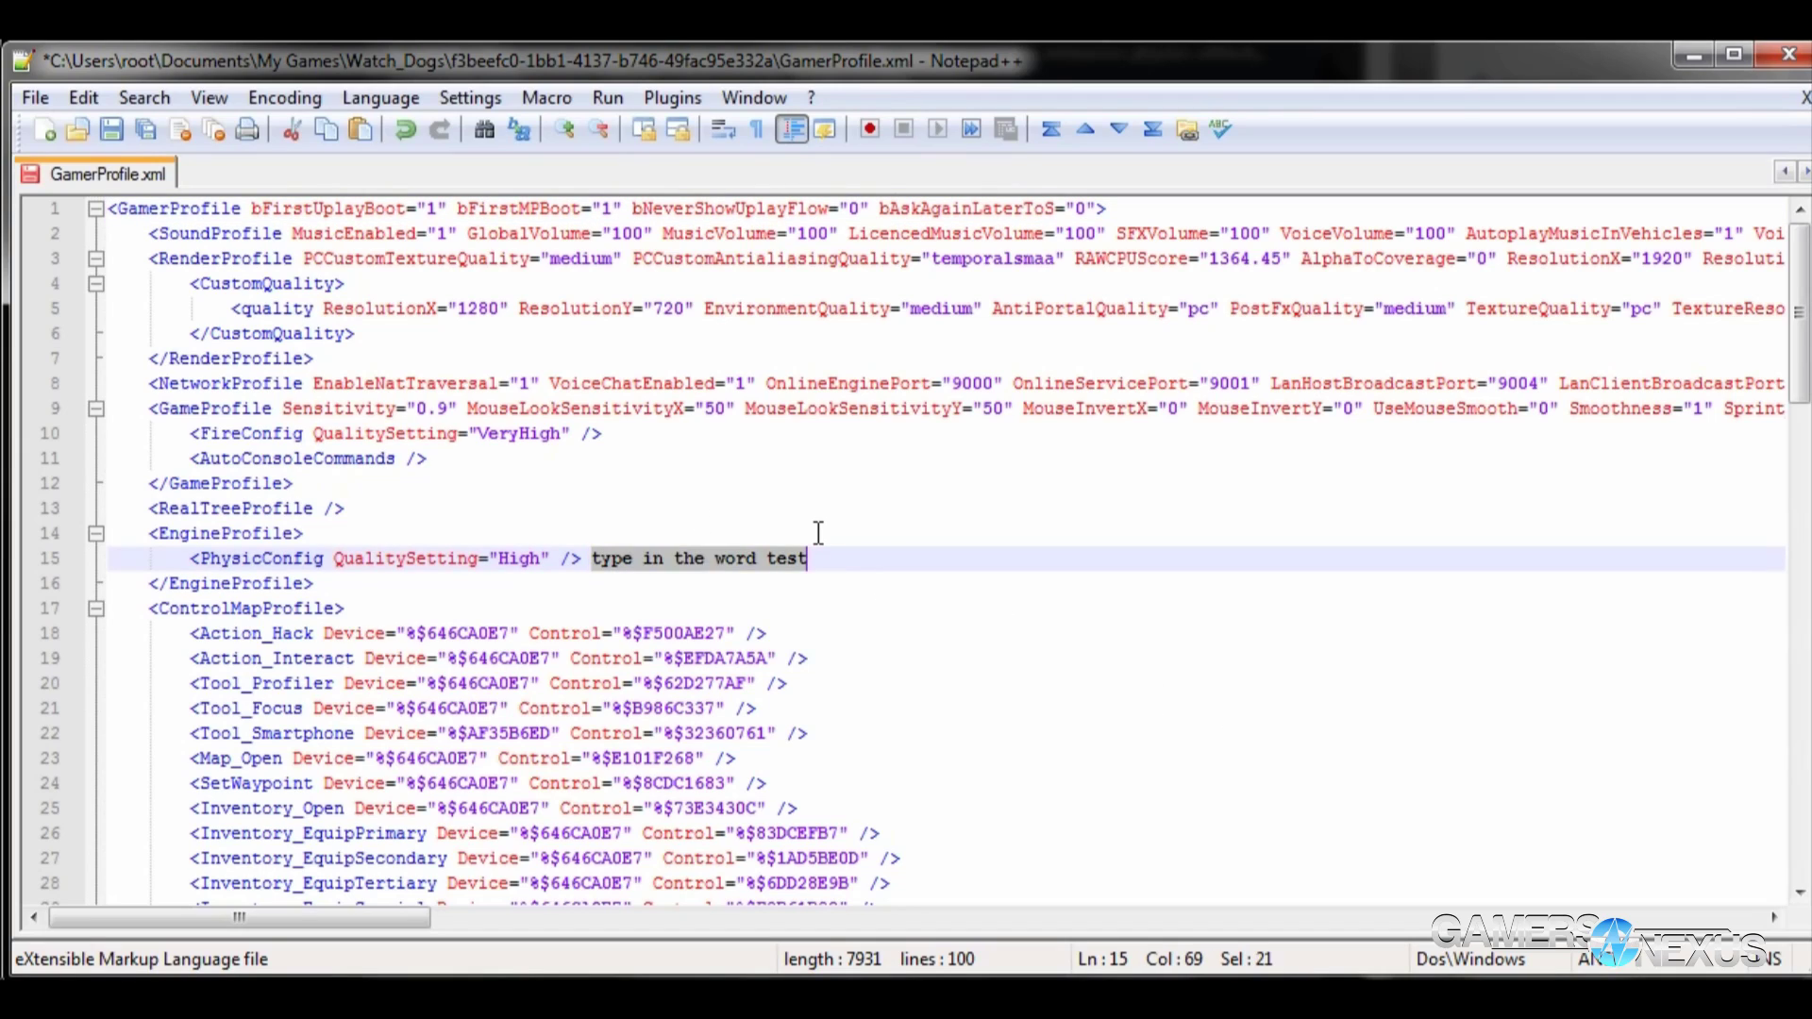
pyautogui.press('Delete')
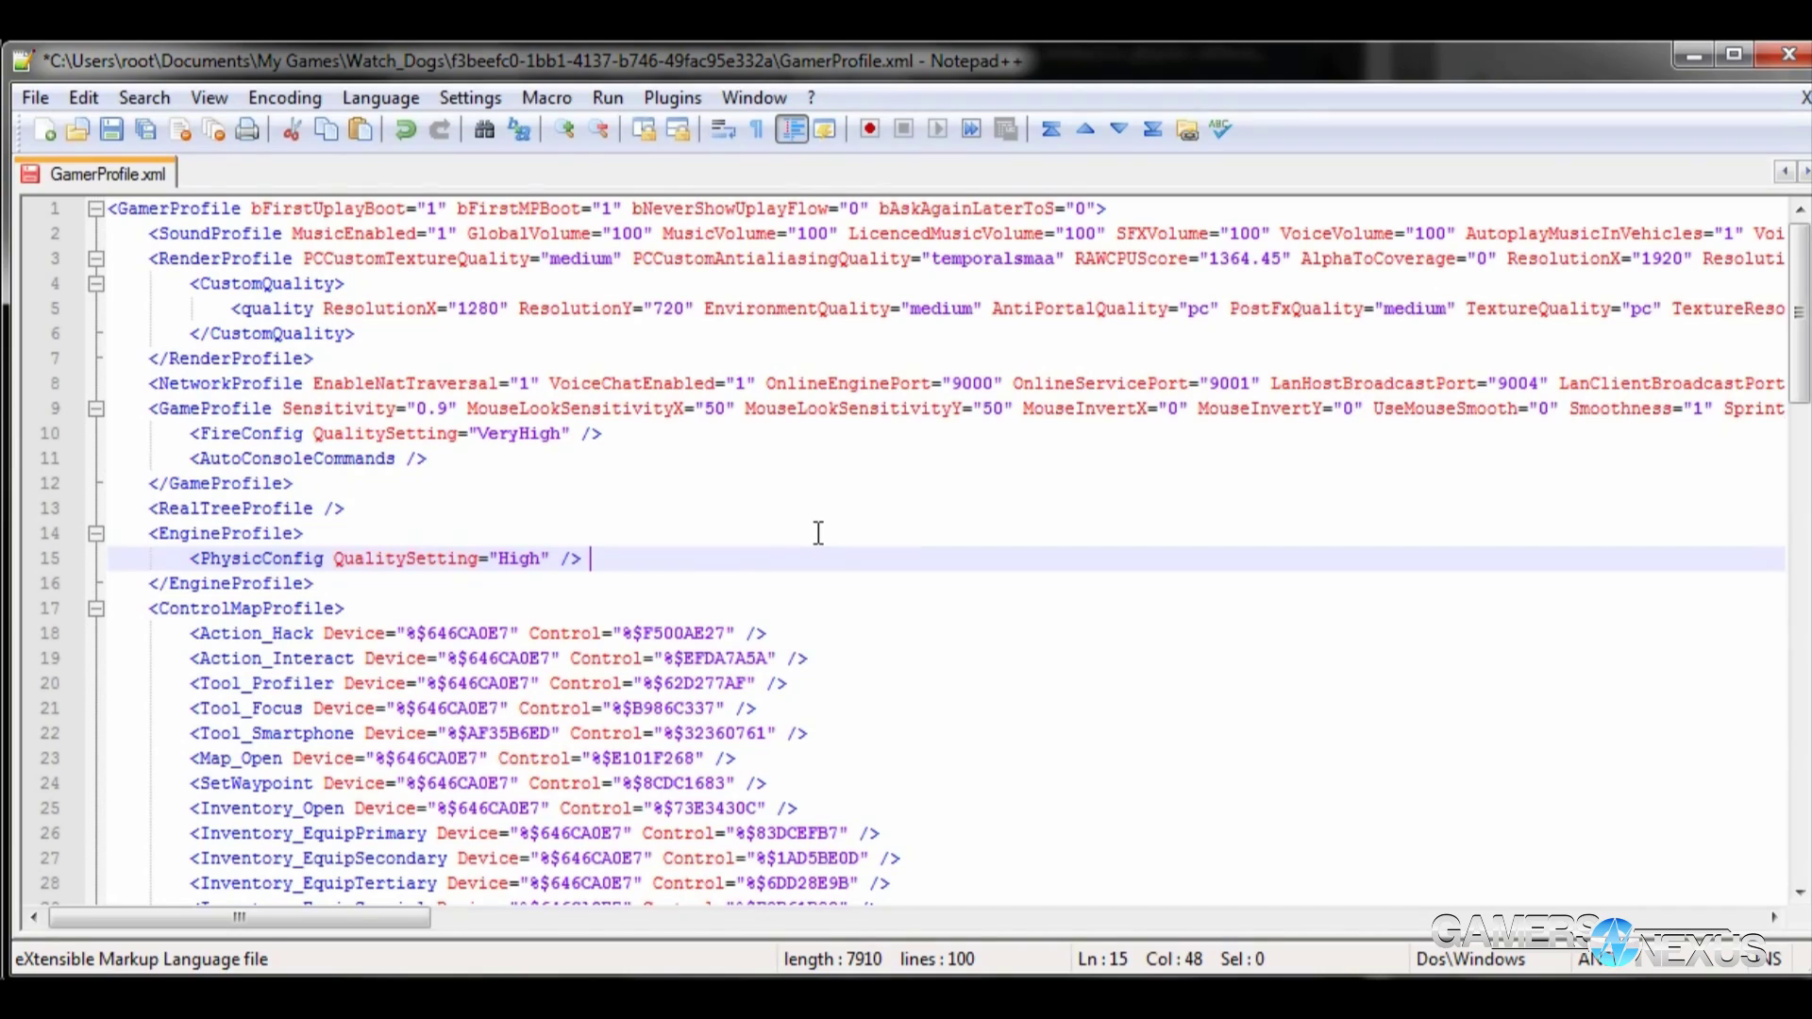
pyautogui.hotkey('ctrl', 'Home')
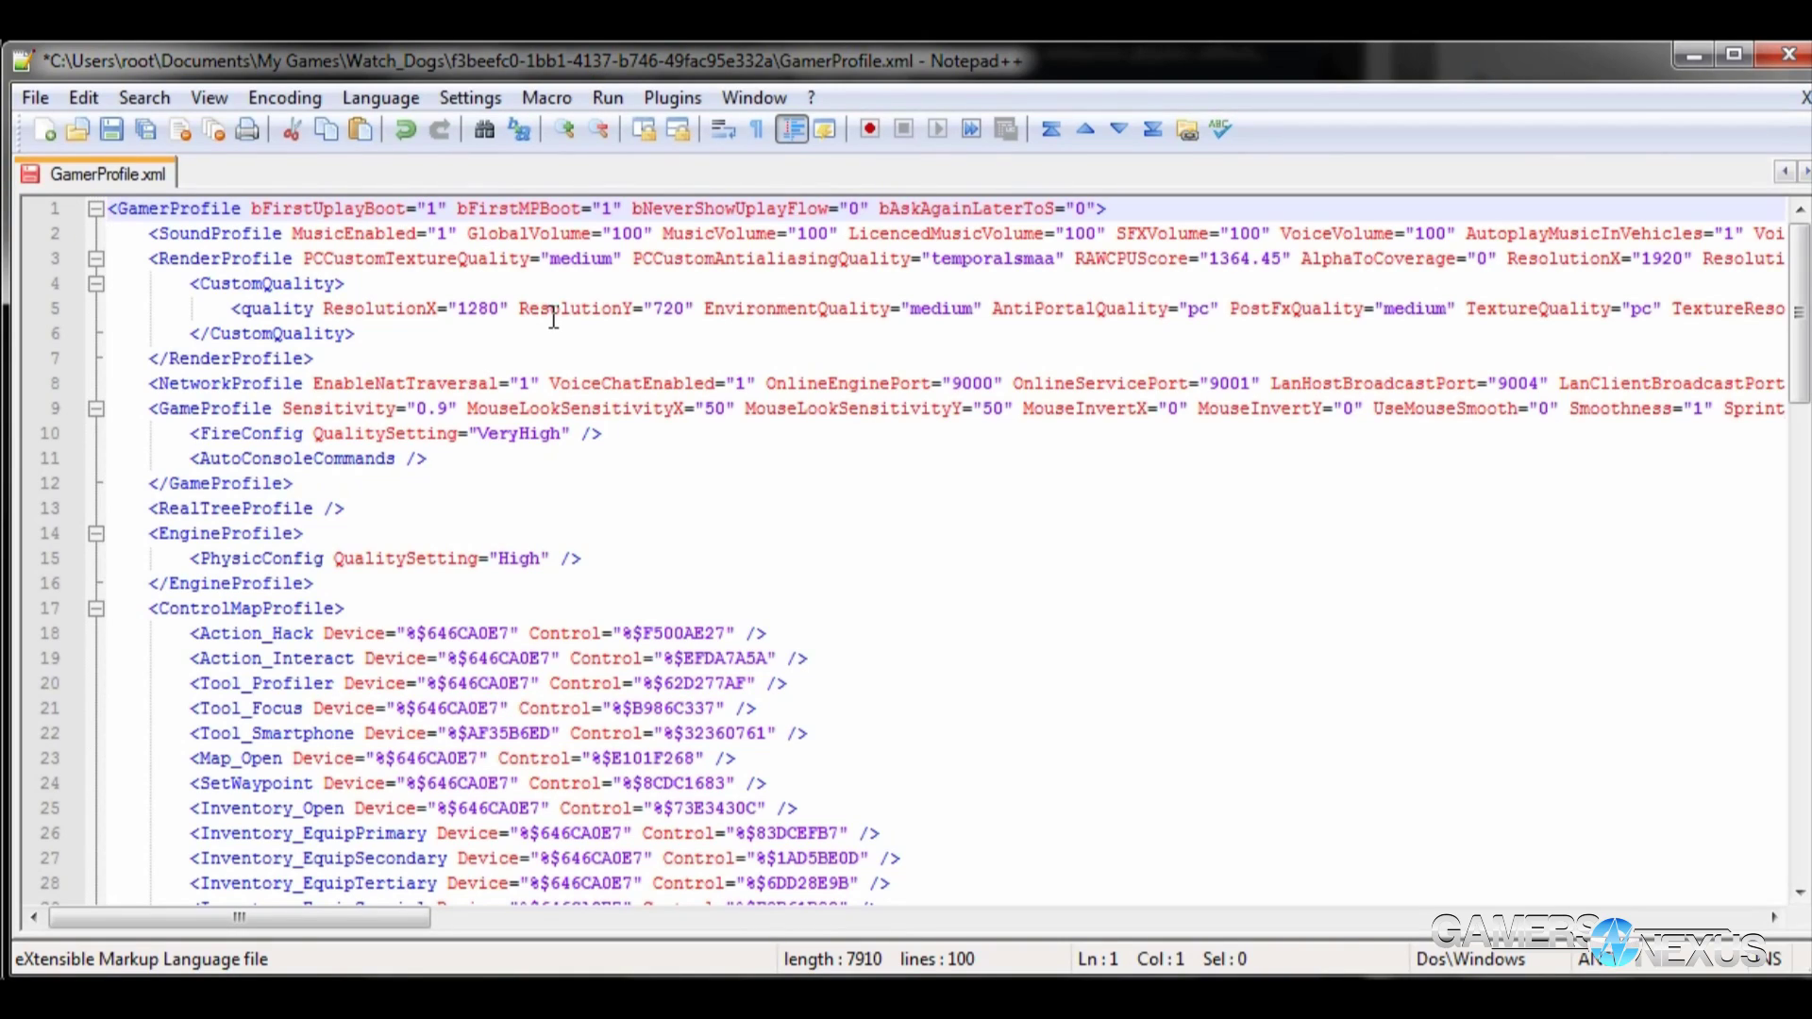
pyautogui.press('super+e')
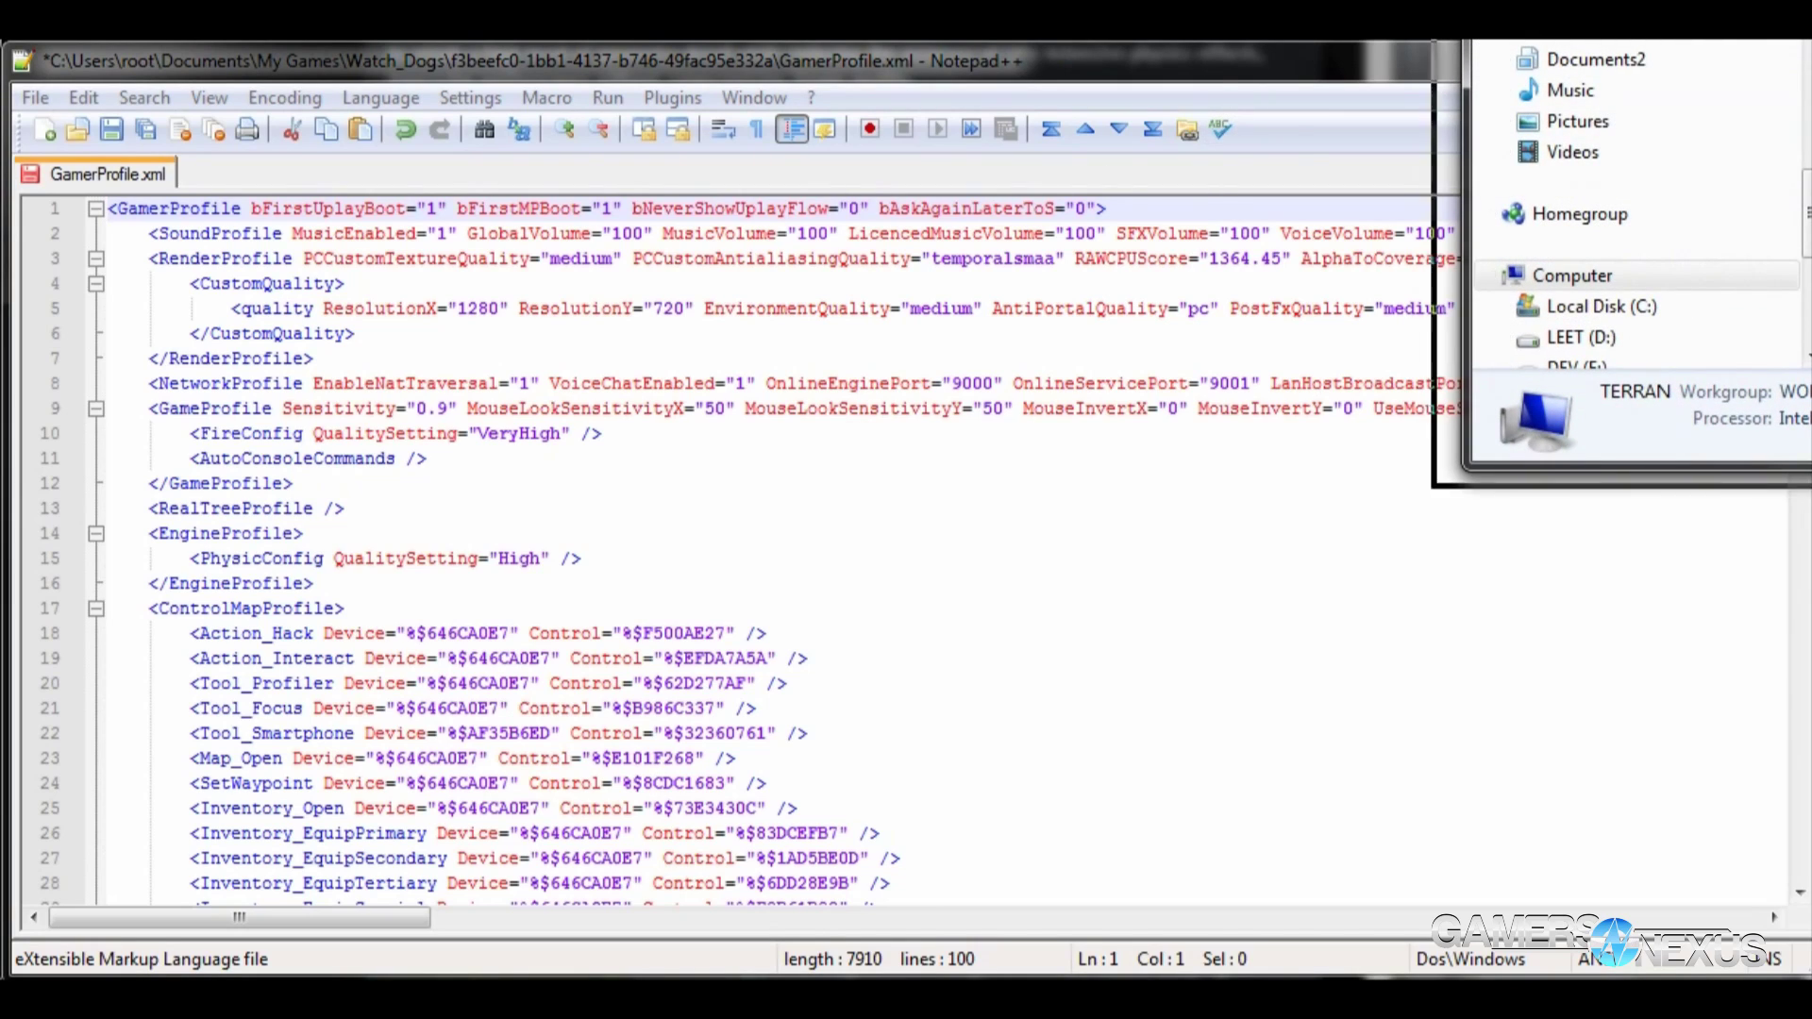
pyautogui.moveTo(1628, 43); pyautogui.dragTo(850, 237)
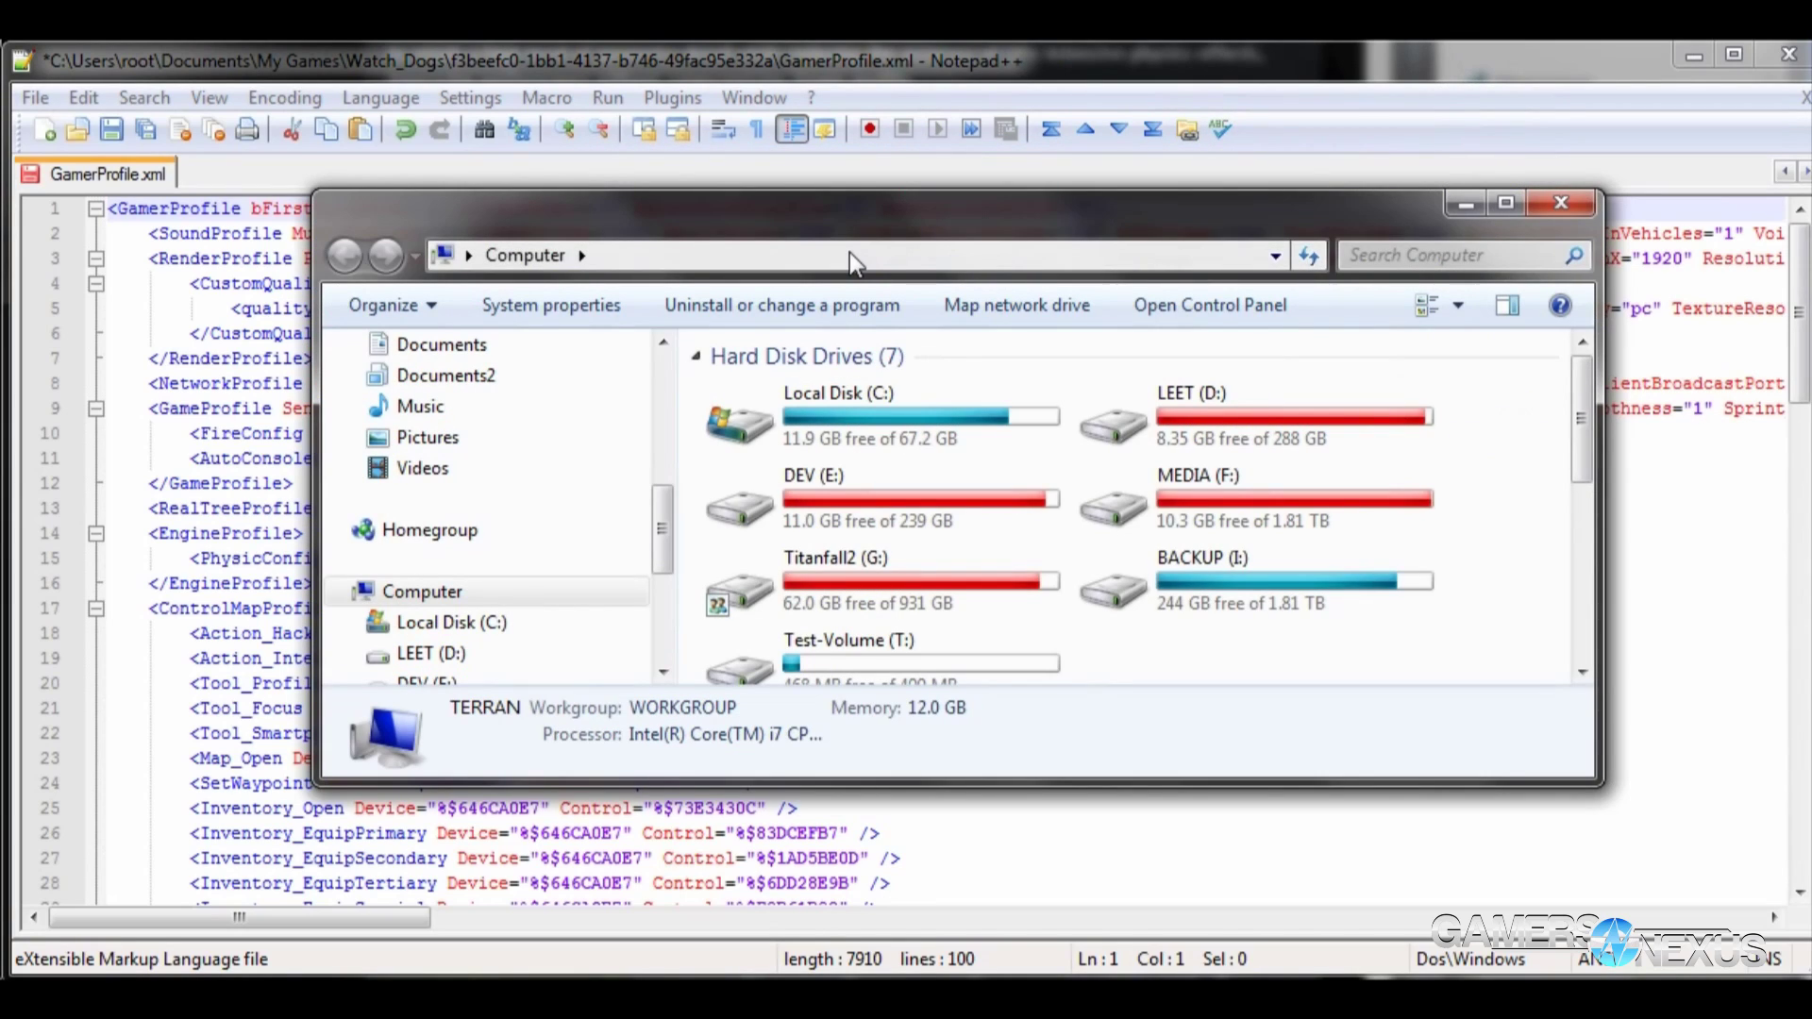
pyautogui.click(850, 255)
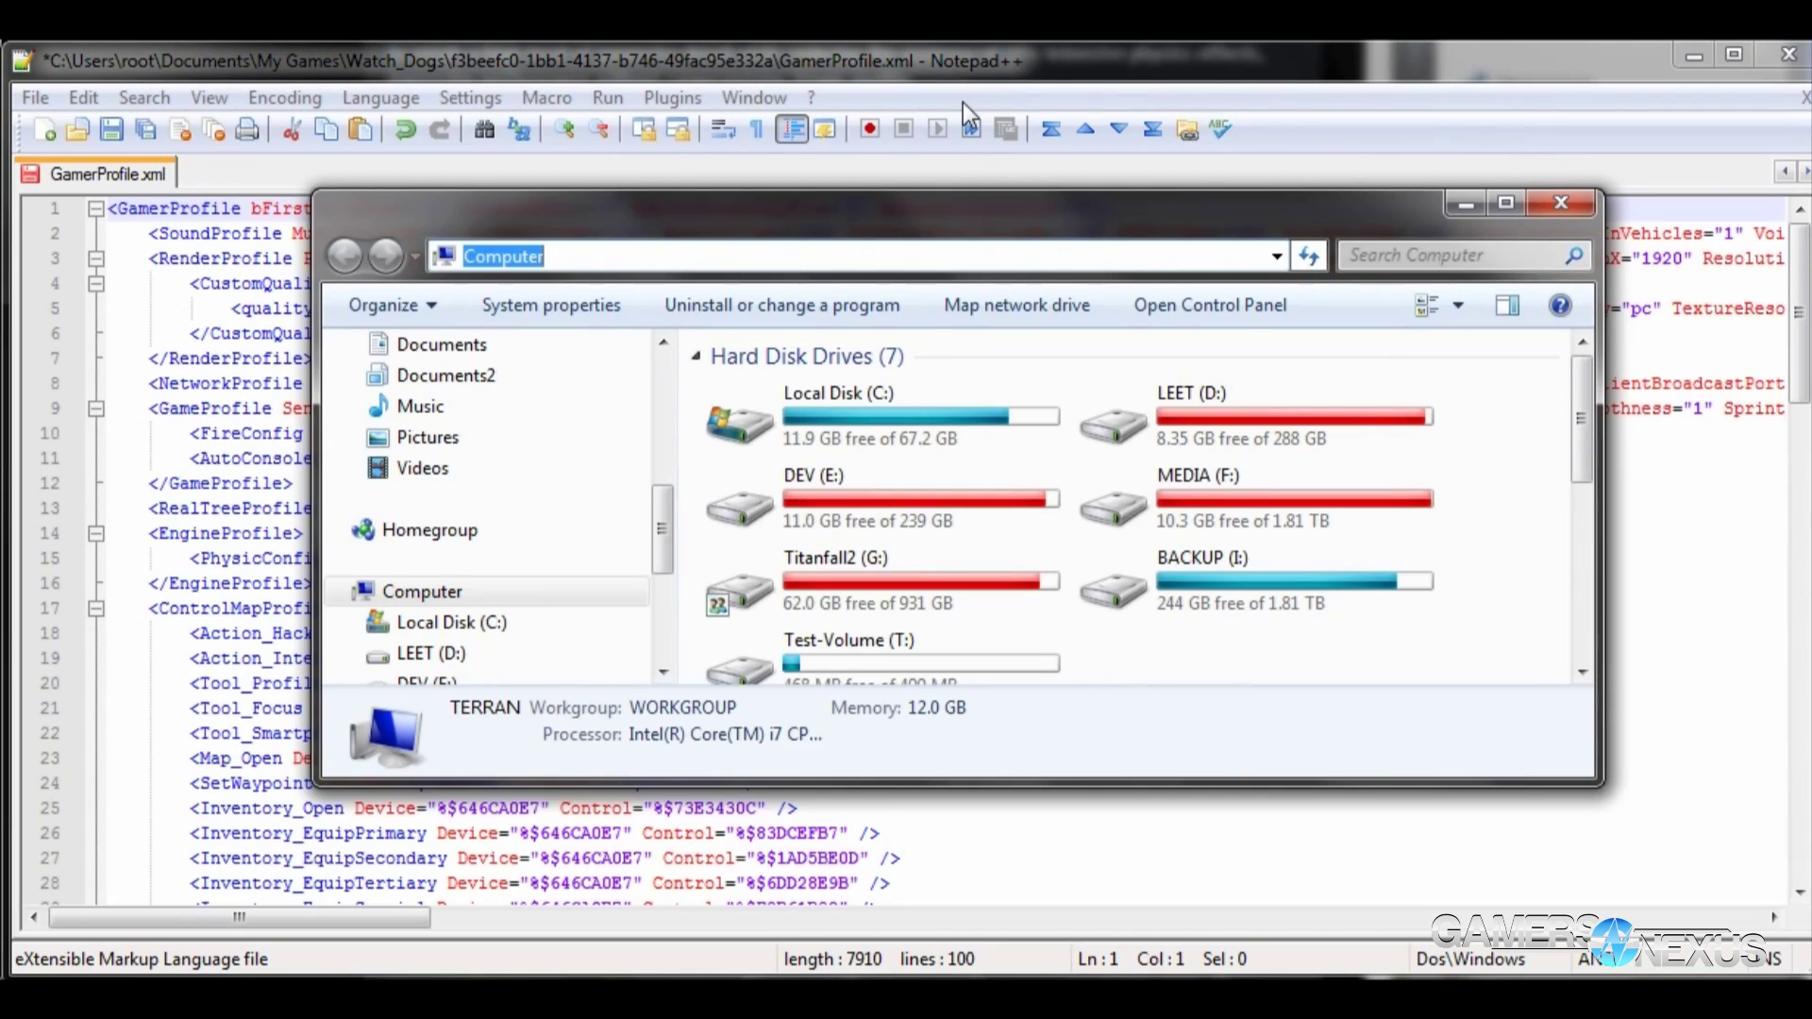
pyautogui.write('%HOMEPATH%')
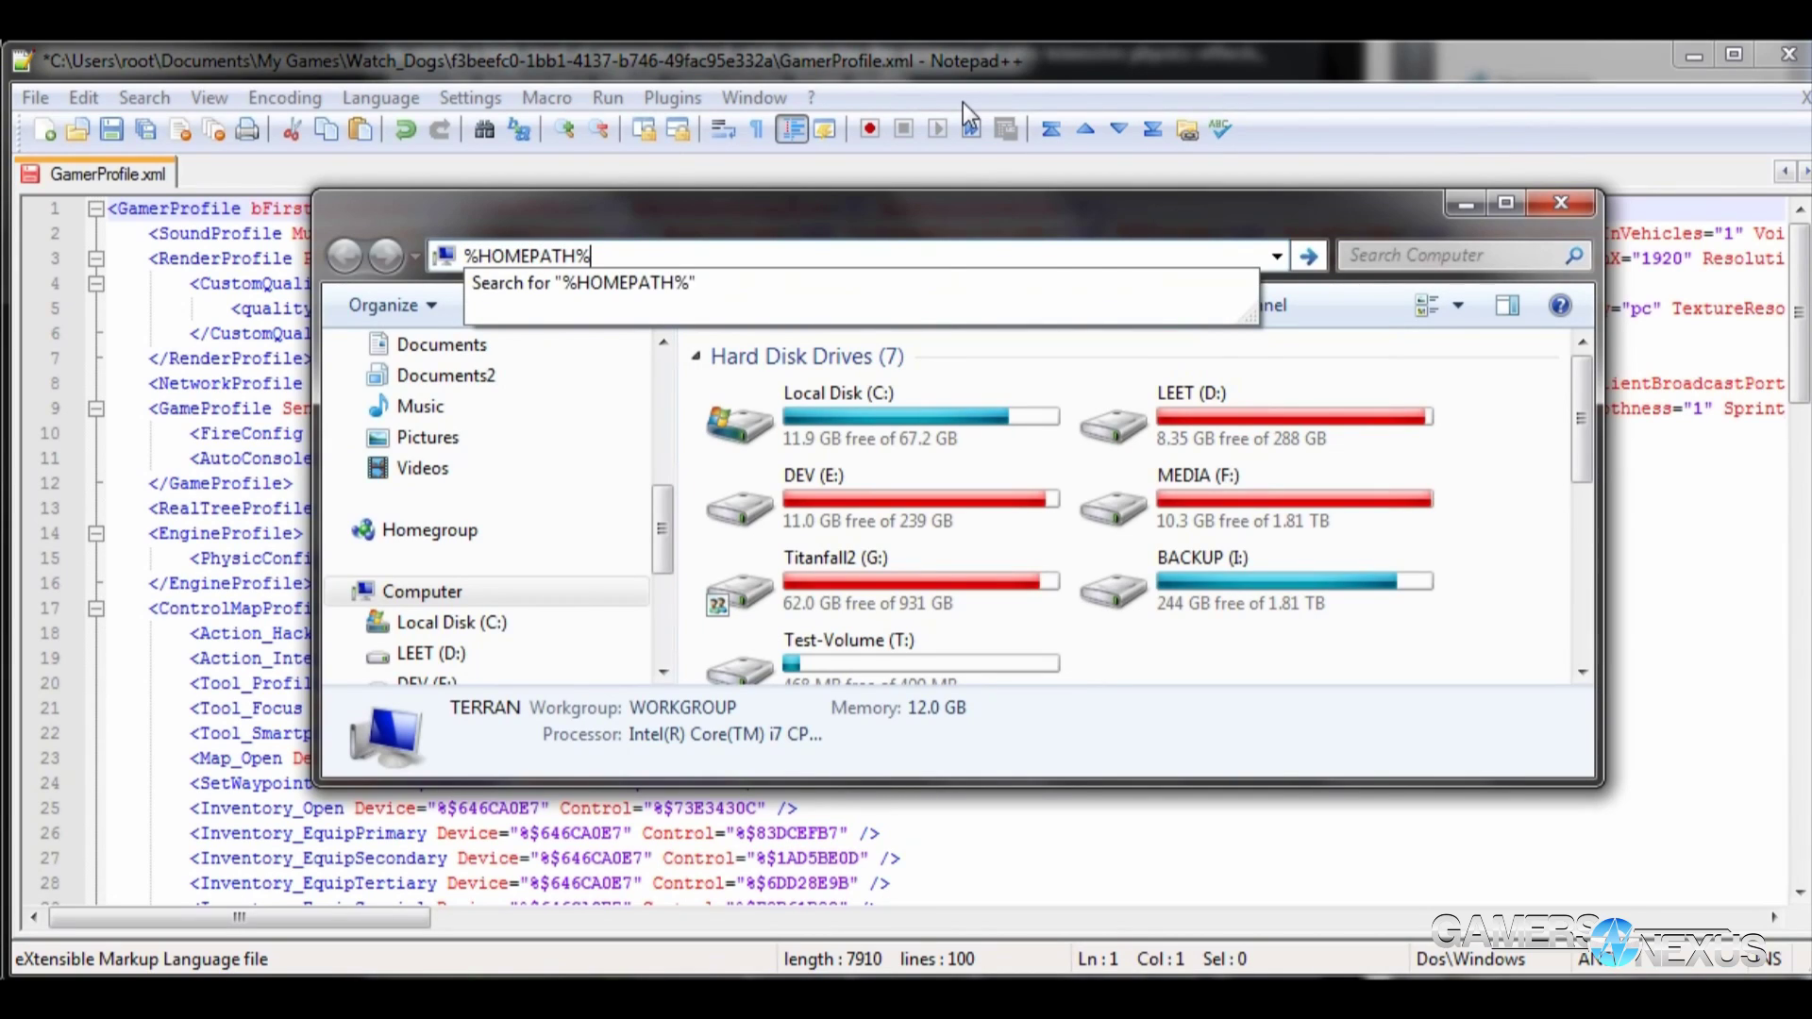
pyautogui.write('\\Documents')
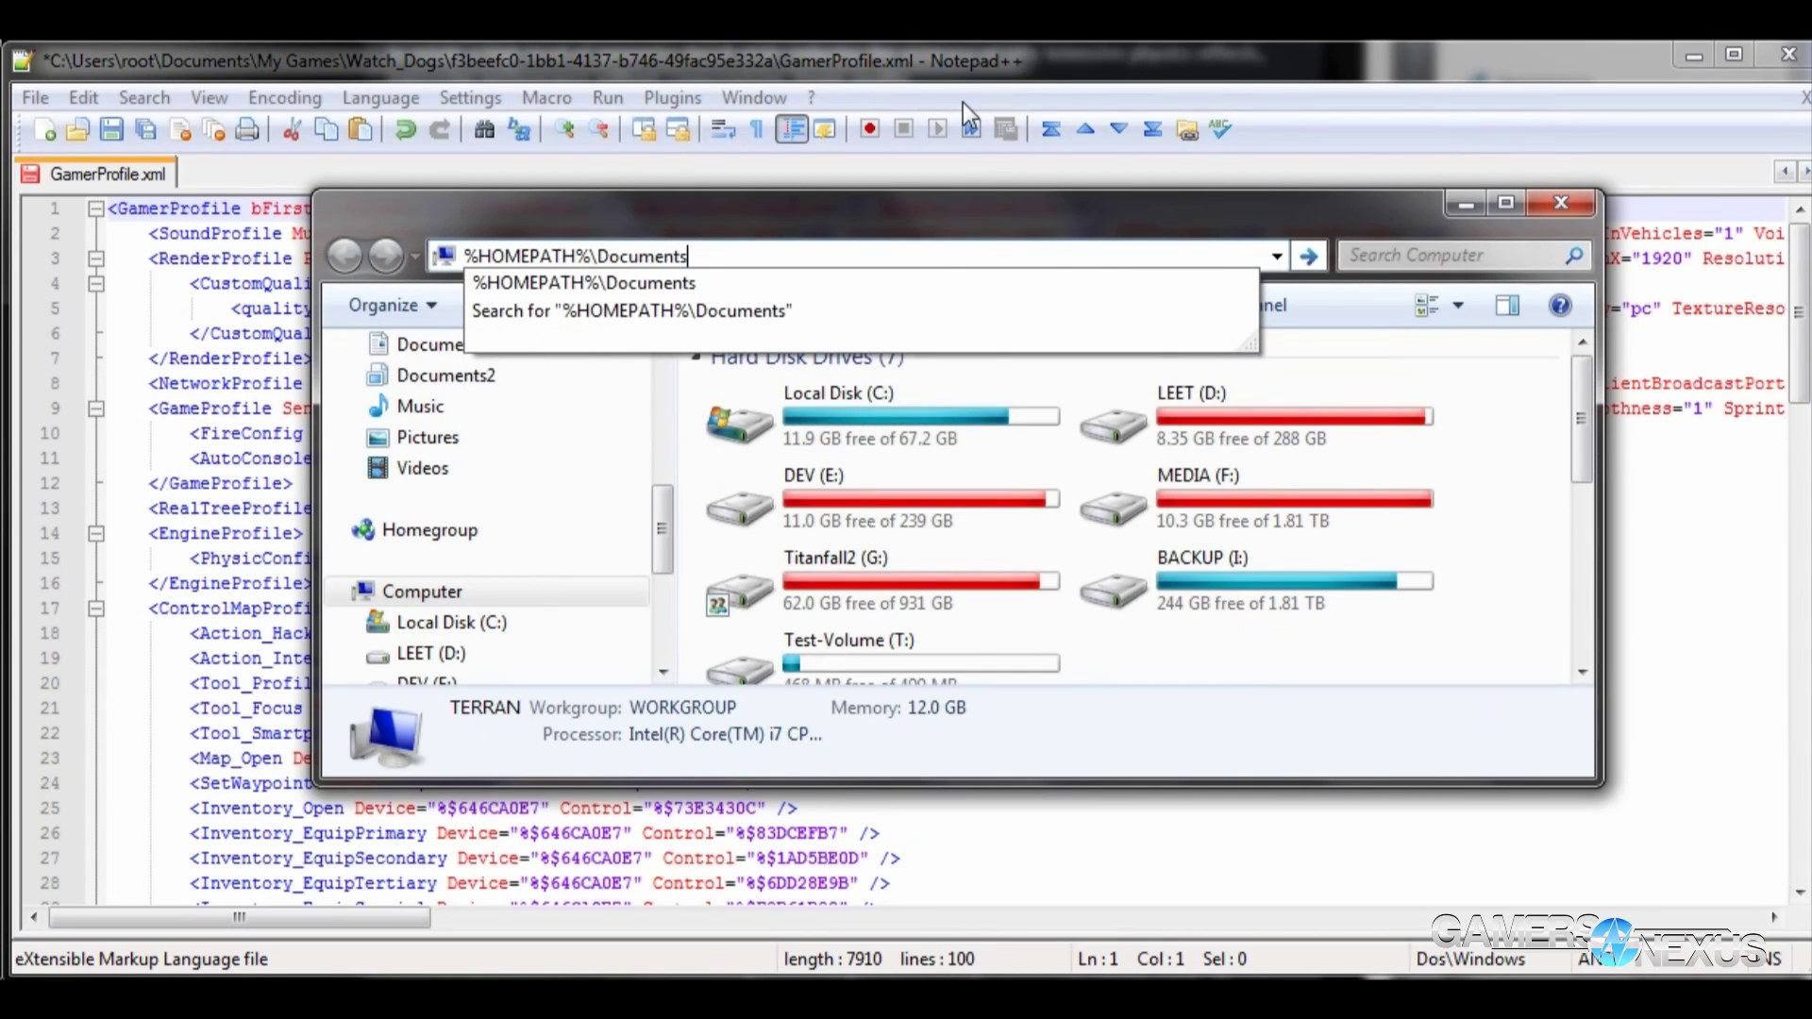
pyautogui.write('\\')
pyautogui.write('My G')
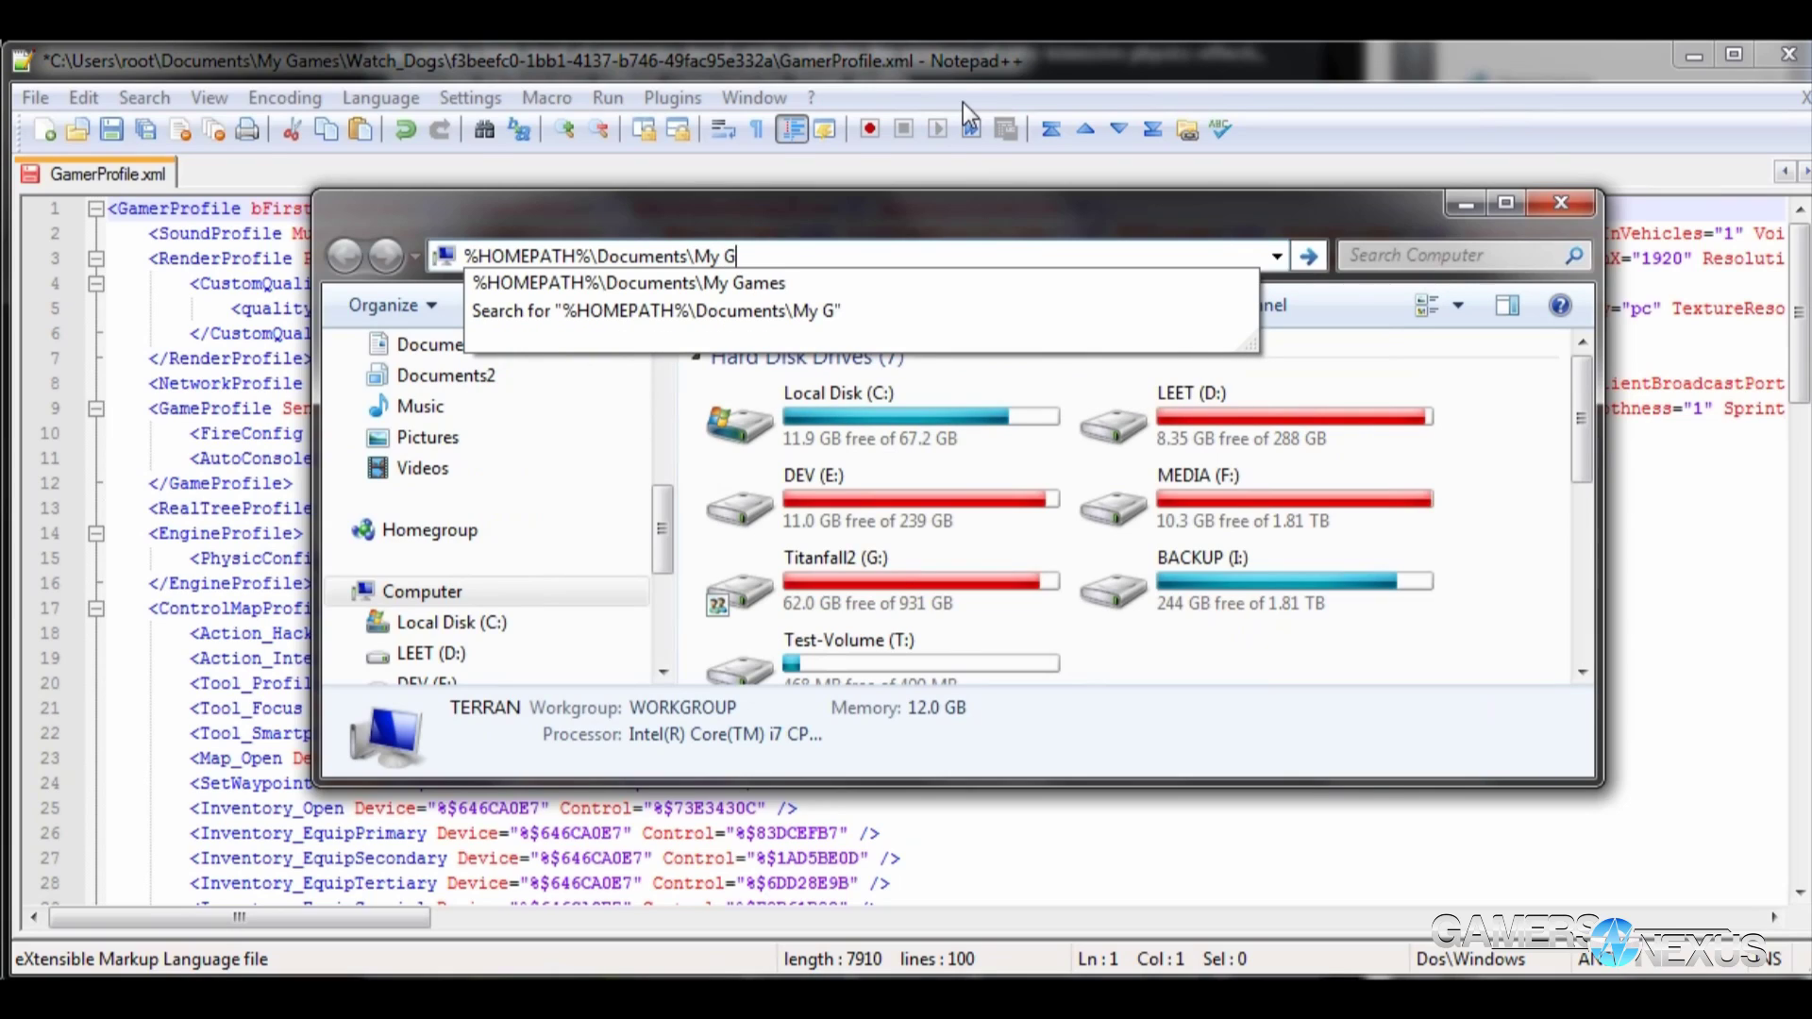
pyautogui.write('ames\\Watch')
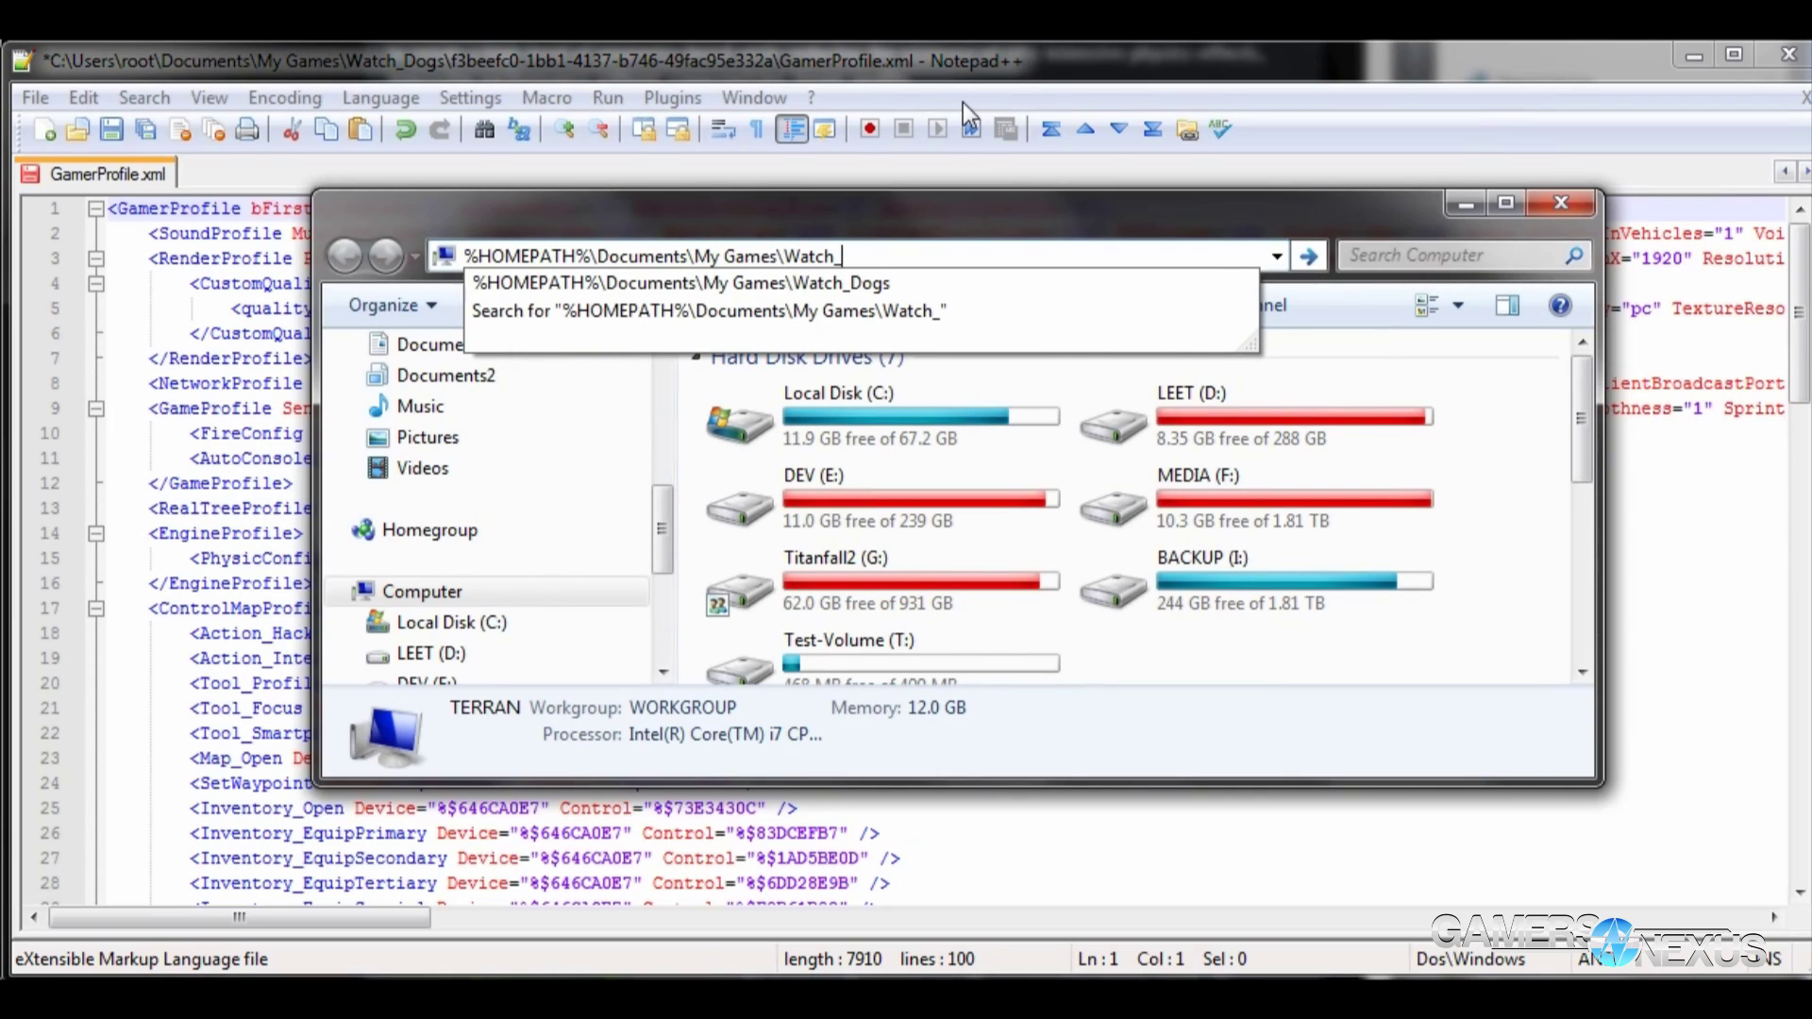
pyautogui.write('_do')
pyautogui.press('BackSpace')
pyautogui.press('BackSpace')
pyautogui.write('Dogs')
pyautogui.press('Return')
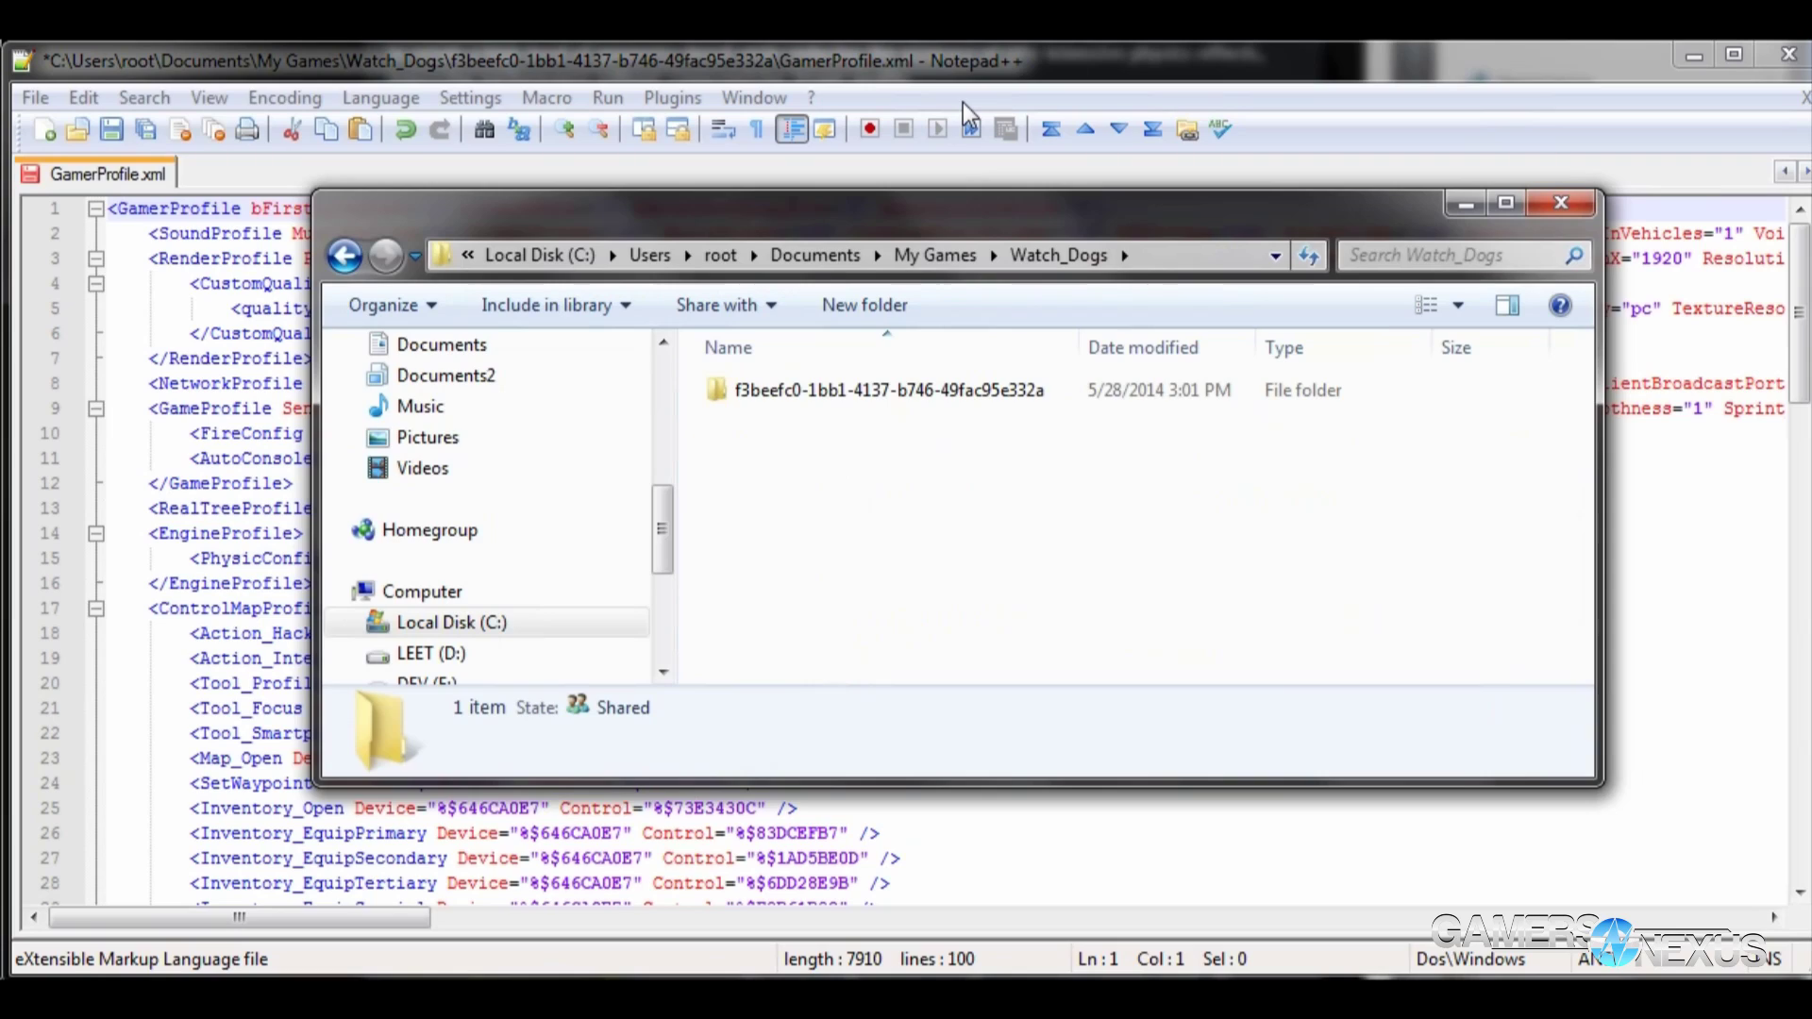
pyautogui.click(878, 410)
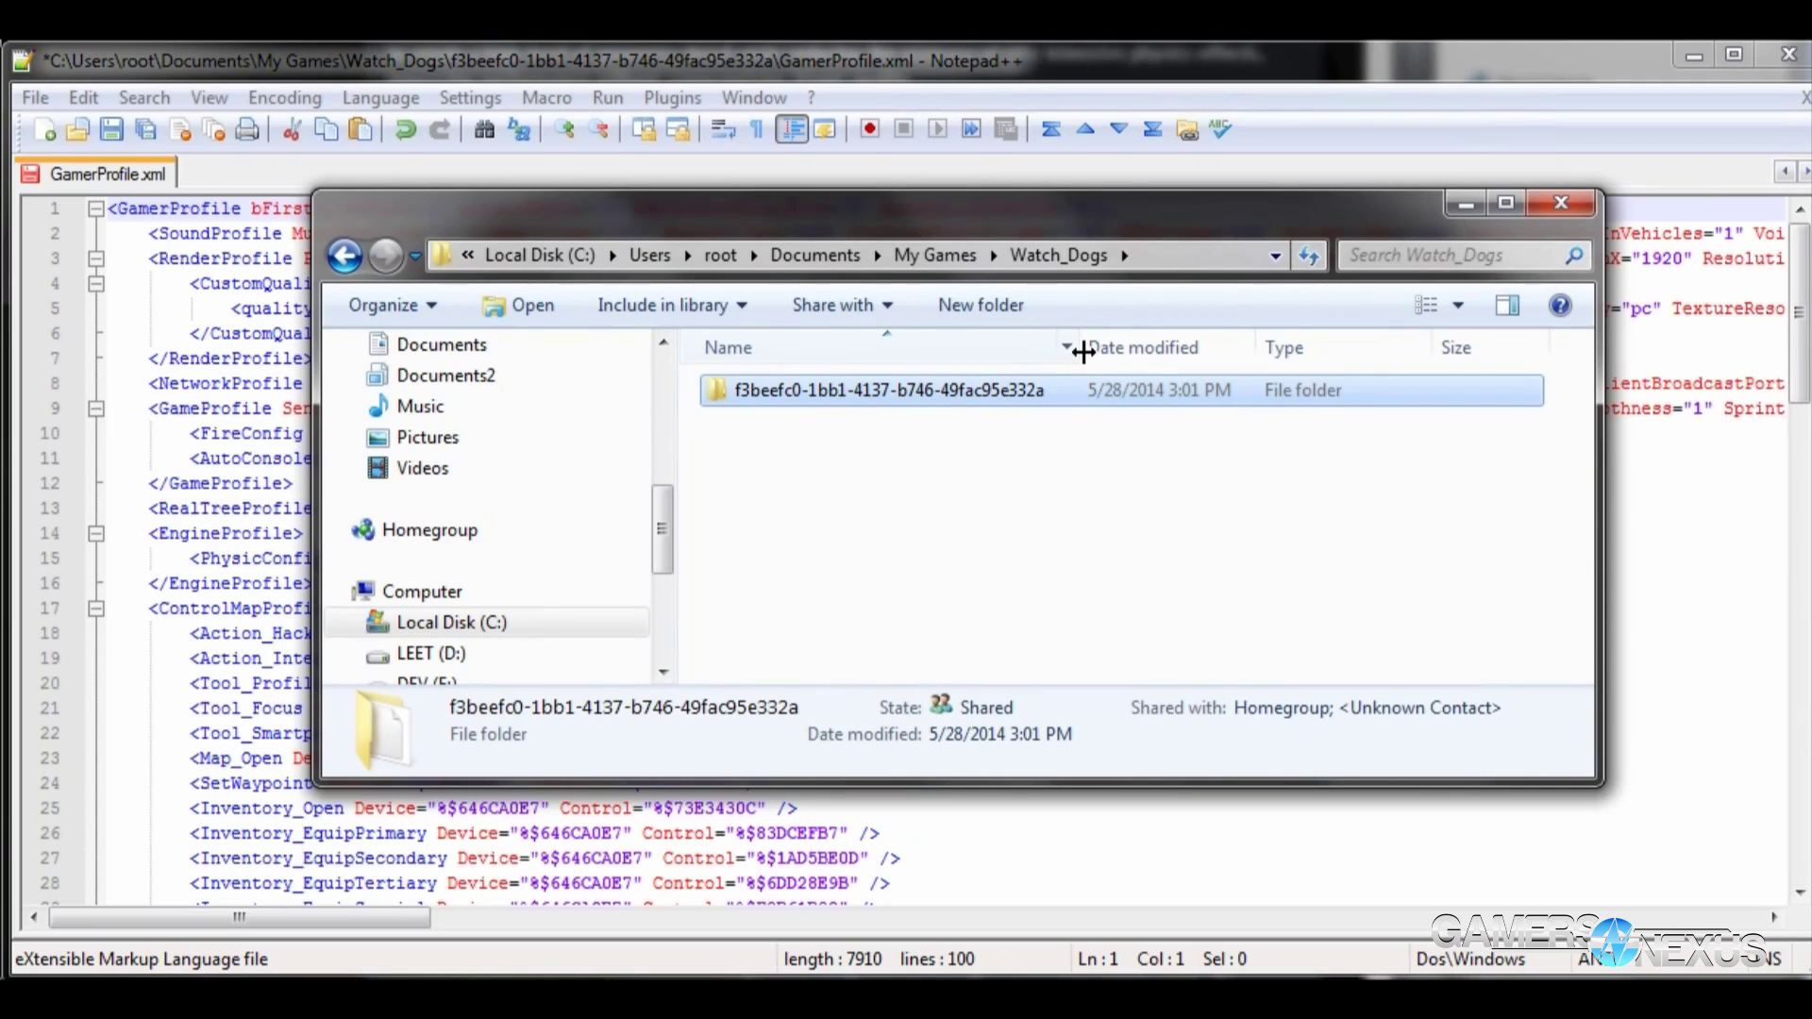
pyautogui.doubleClick(1023, 401)
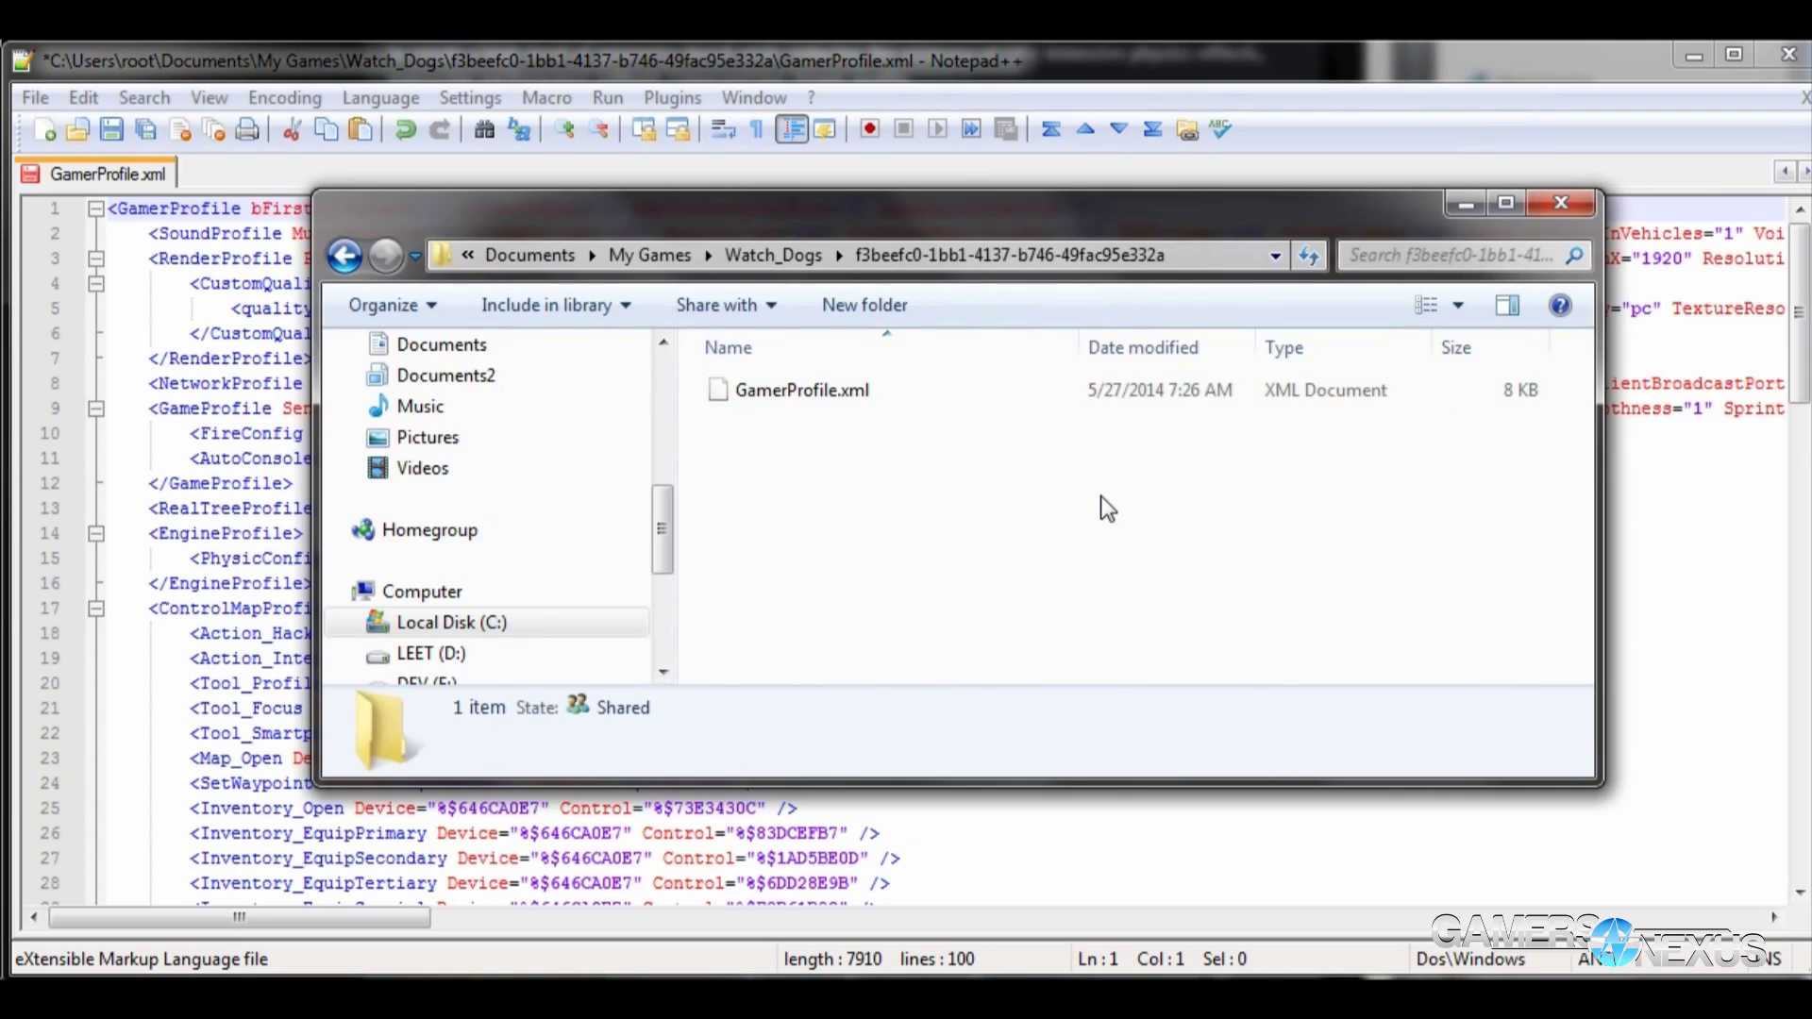
pyautogui.hotkey('ctrl', 'a')
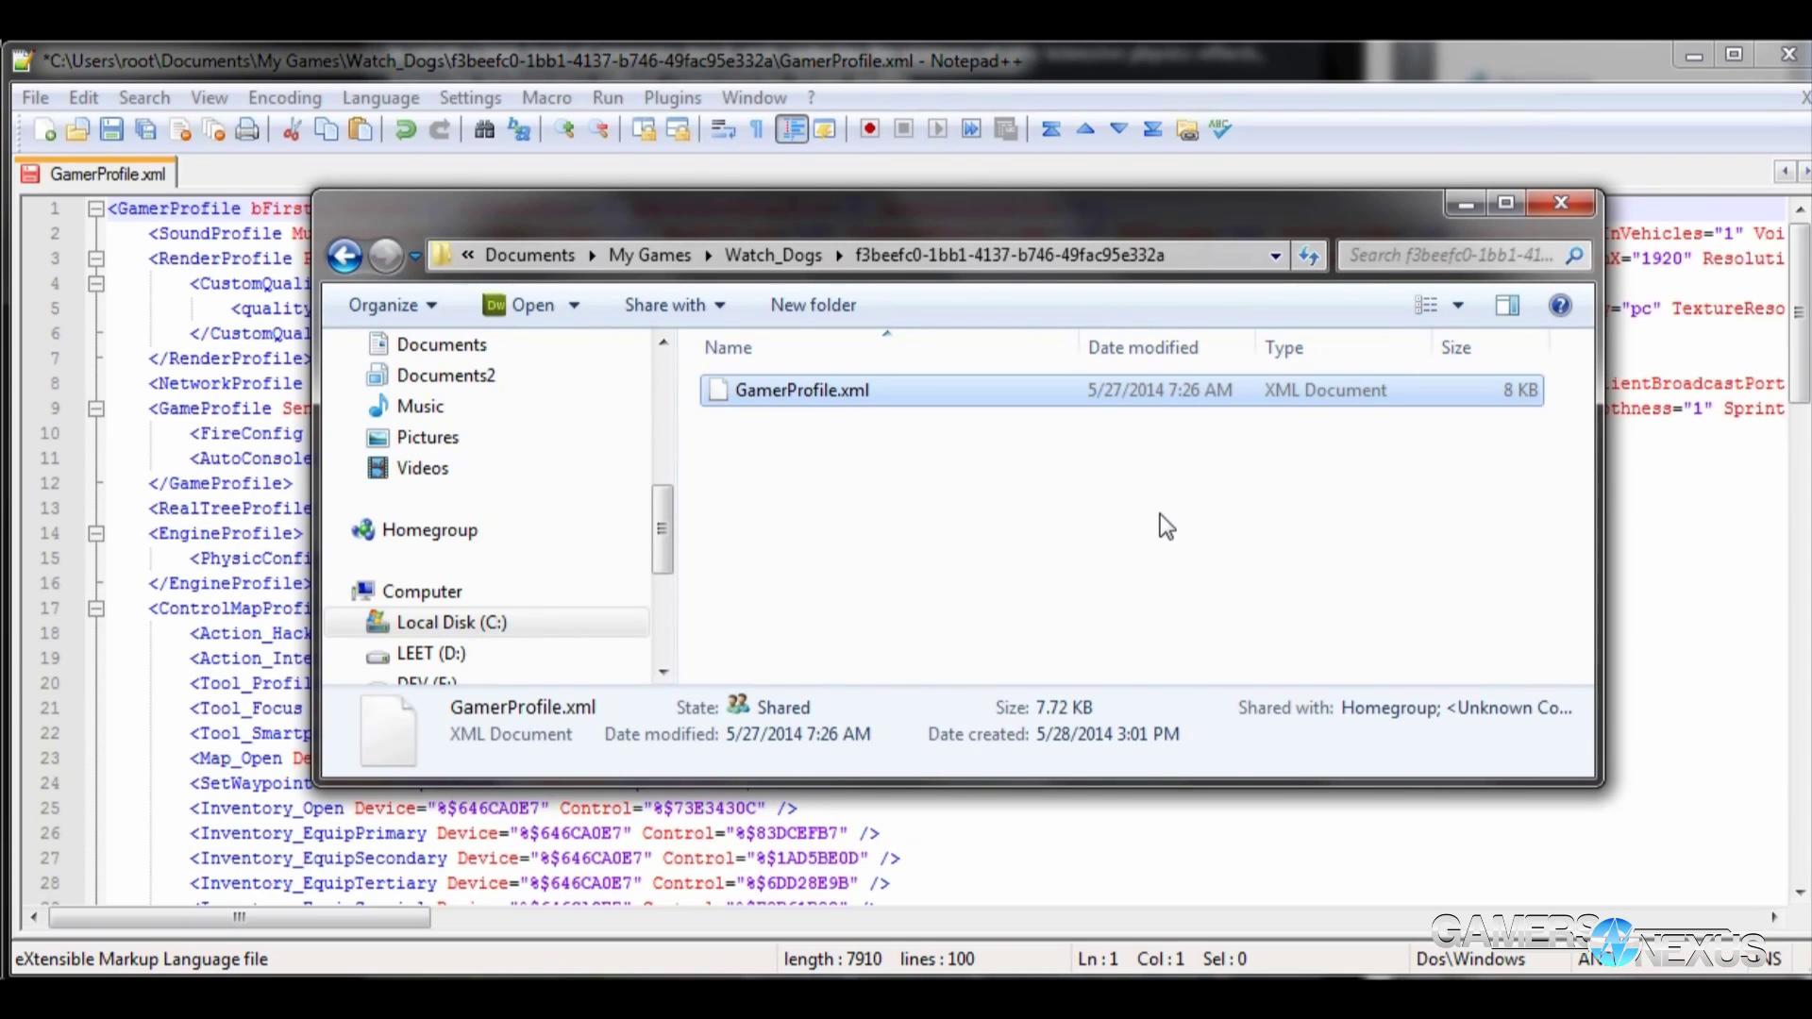
pyautogui.click(1464, 208)
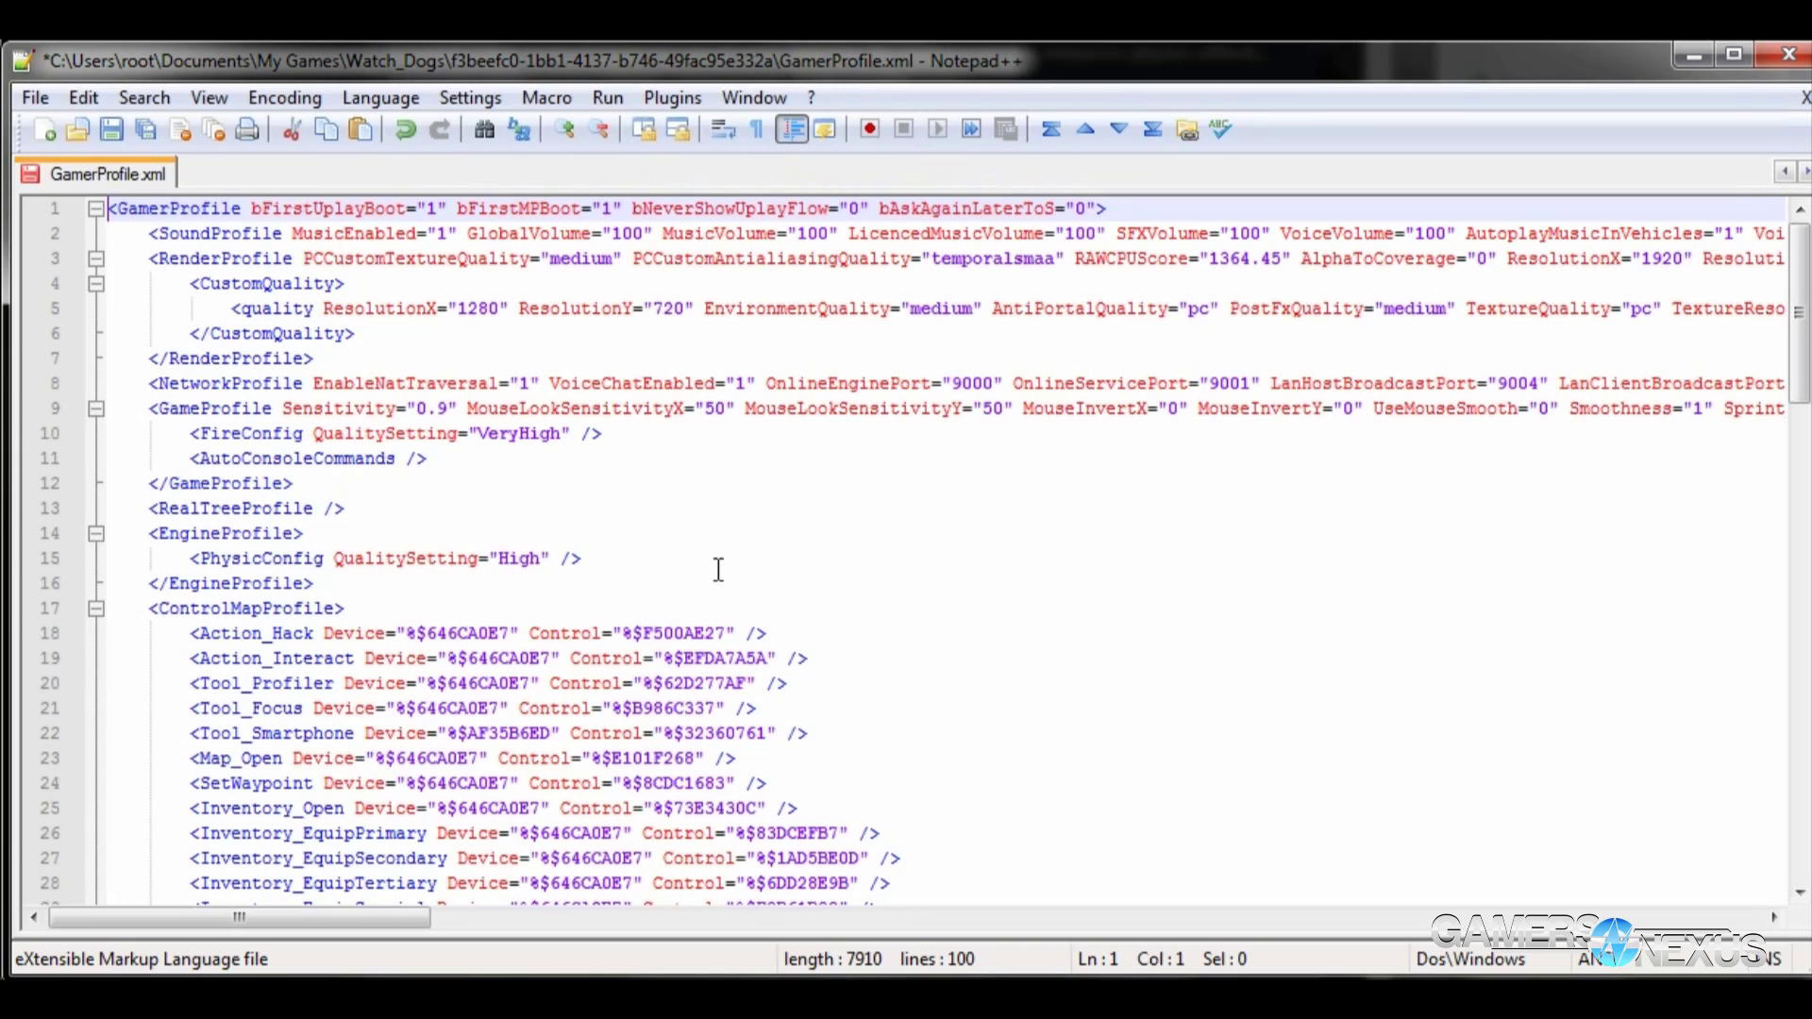
# - Search for 'smoothness' to find Smoothness="1" on the GameProfile line
pyautogui.hotkey('ctrl', 'Right')
pyautogui.hotkey('ctrl', 'Right')
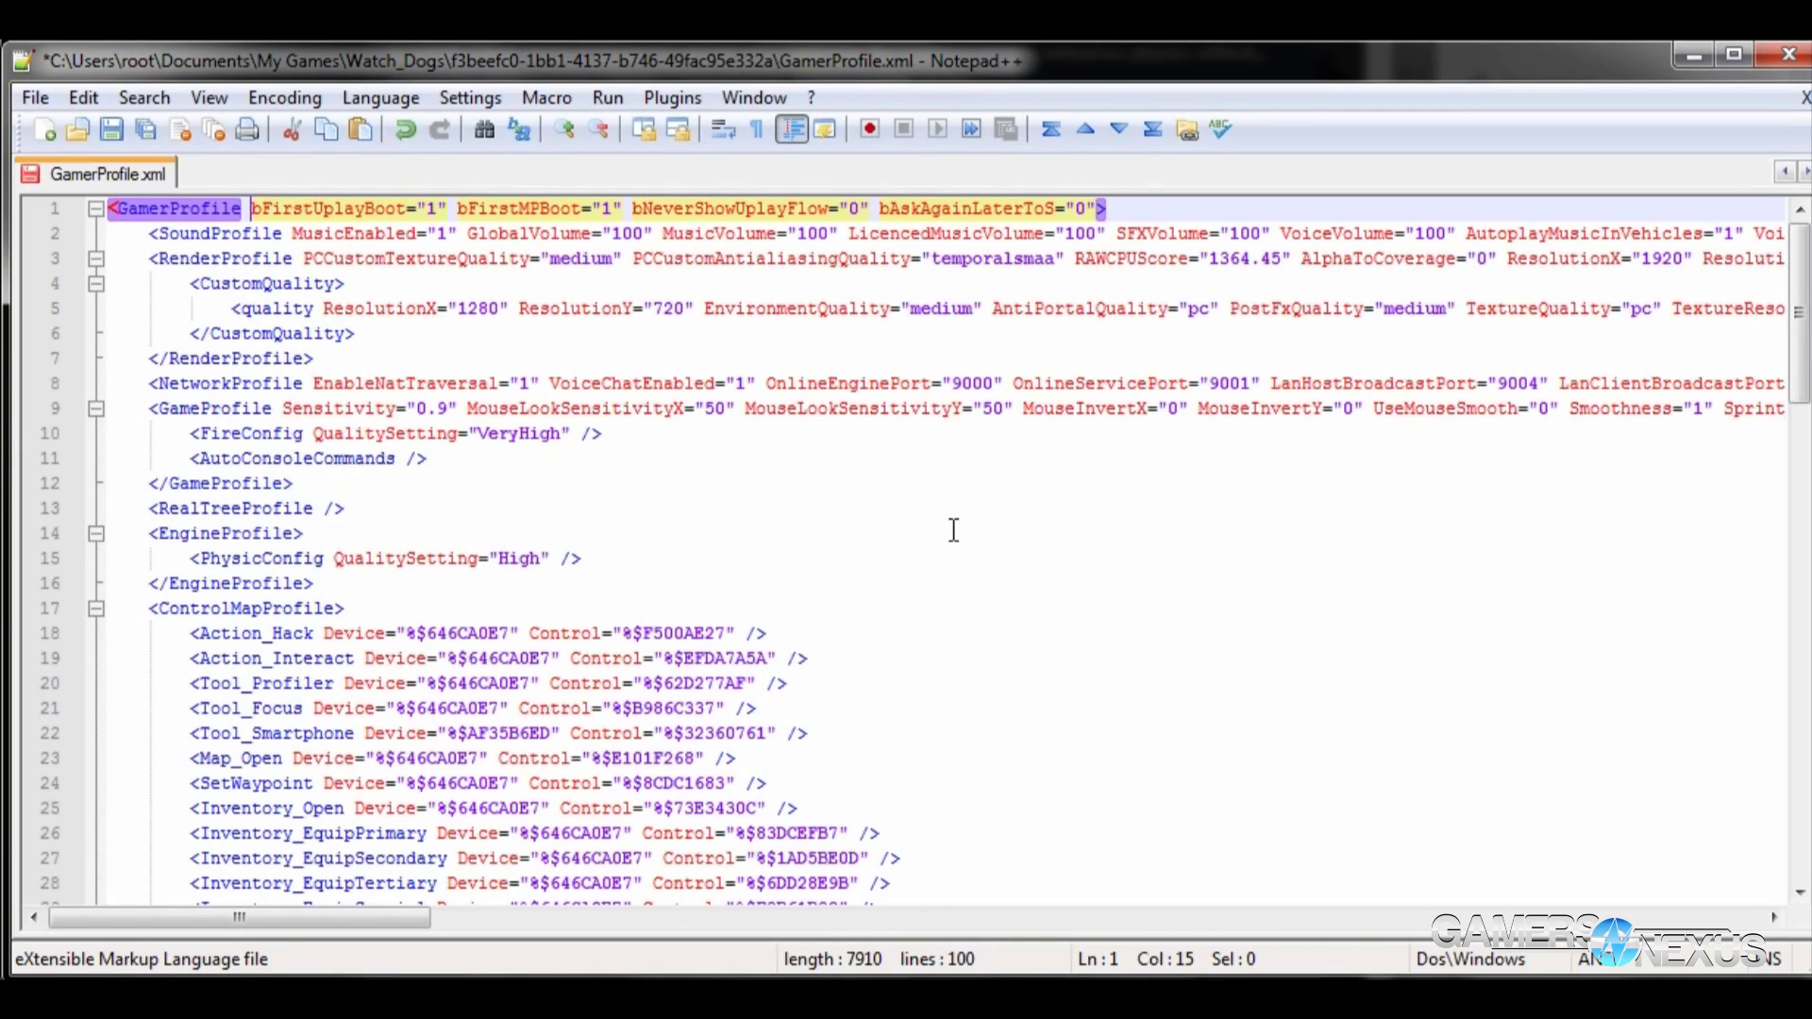
pyautogui.hotkey('ctrl', 'shift', 'Right')
pyautogui.hotkey('ctrl', 'f')
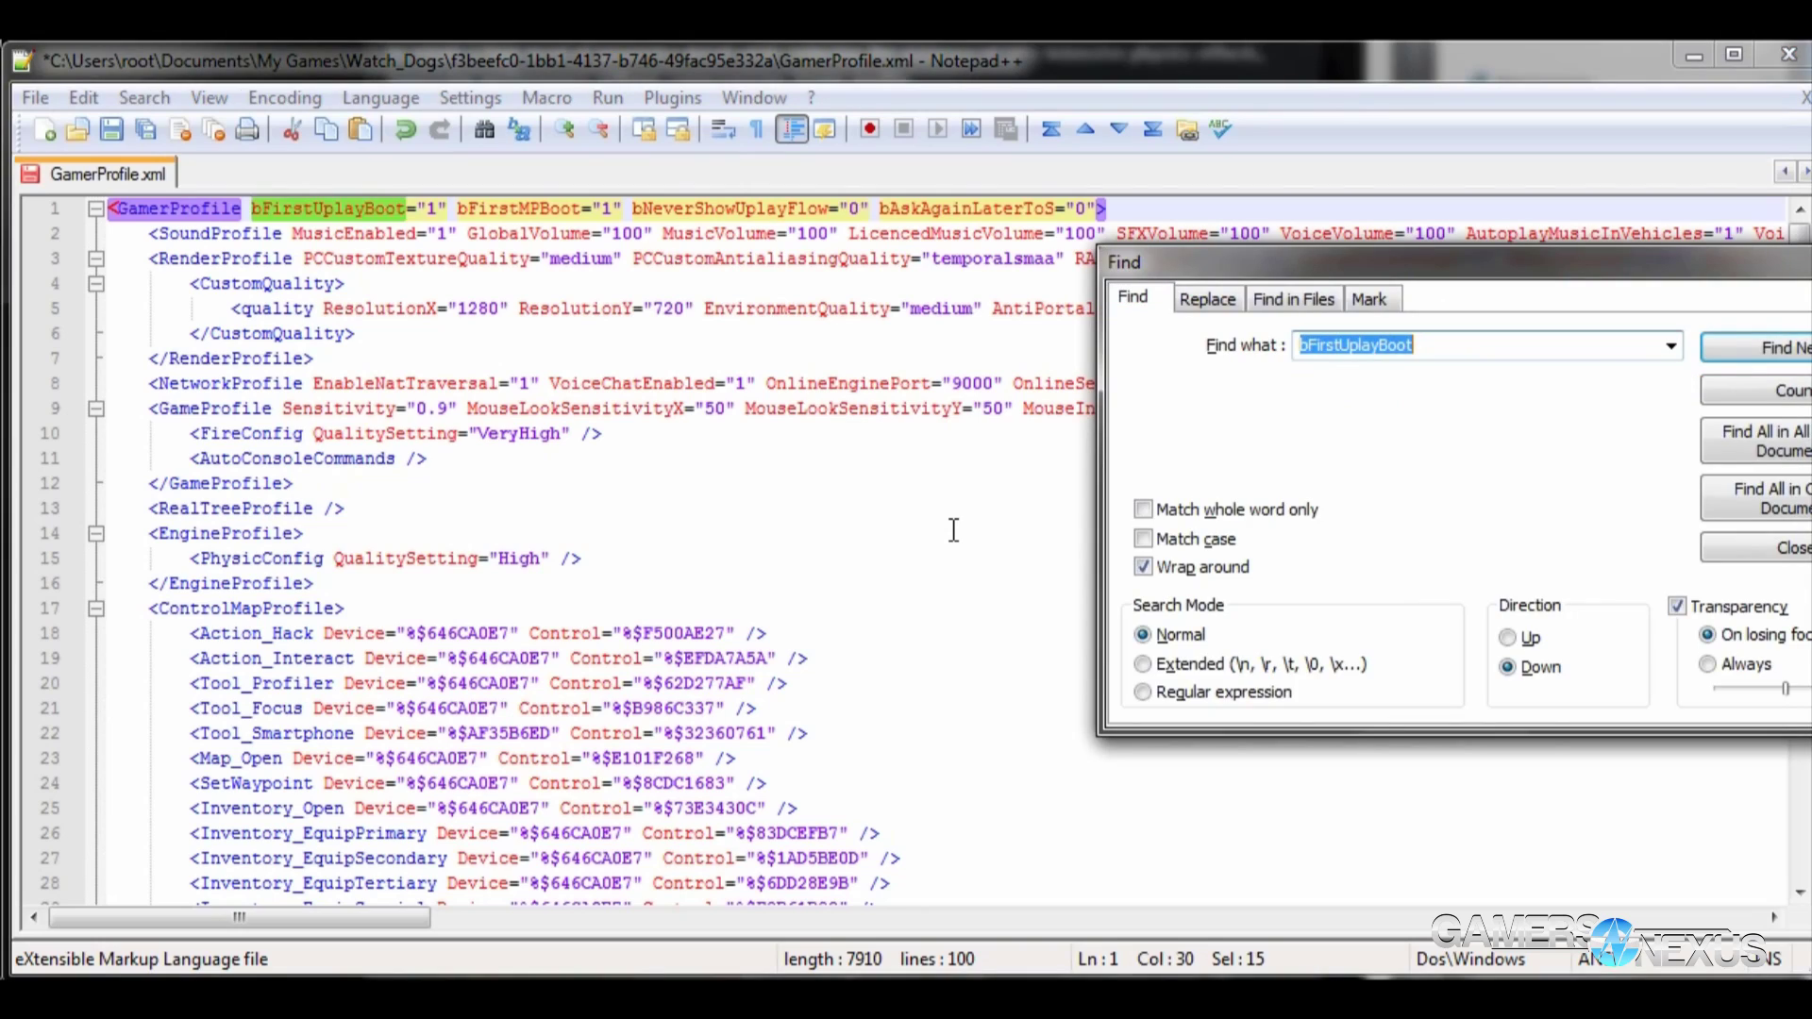
pyautogui.press('Delete')
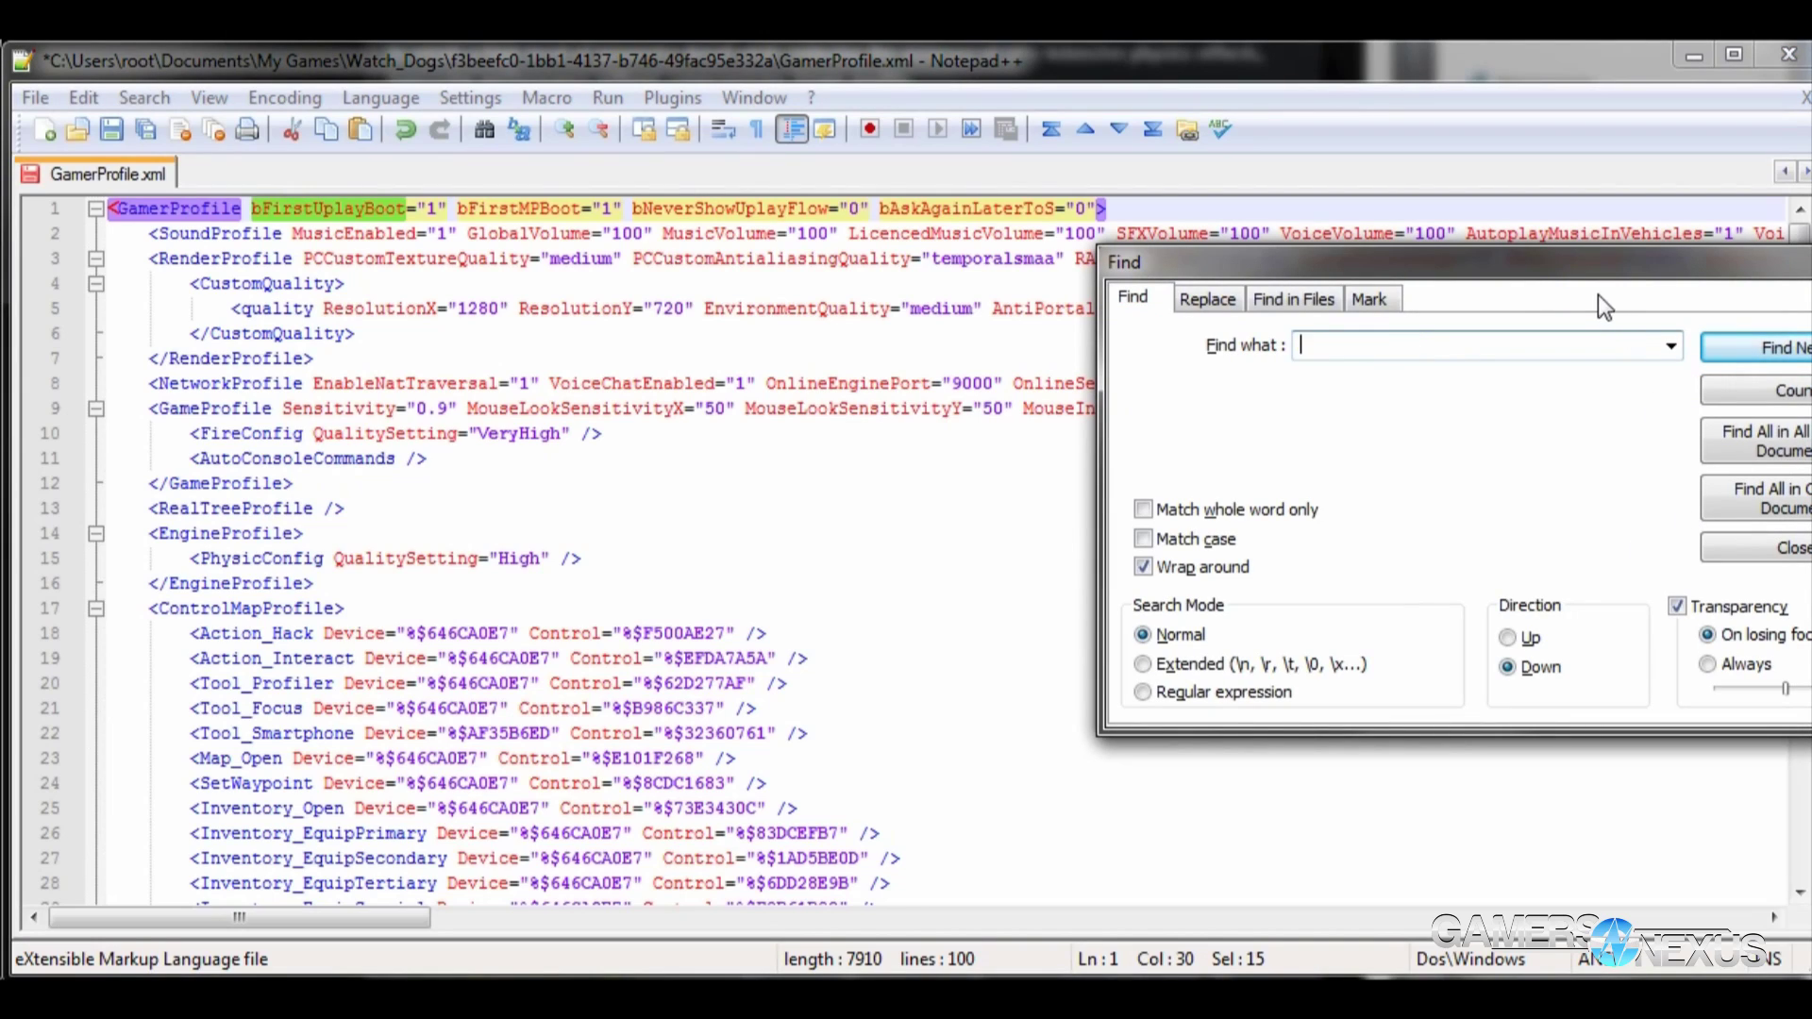
pyautogui.moveTo(1598, 294); pyautogui.dragTo(1021, 302)
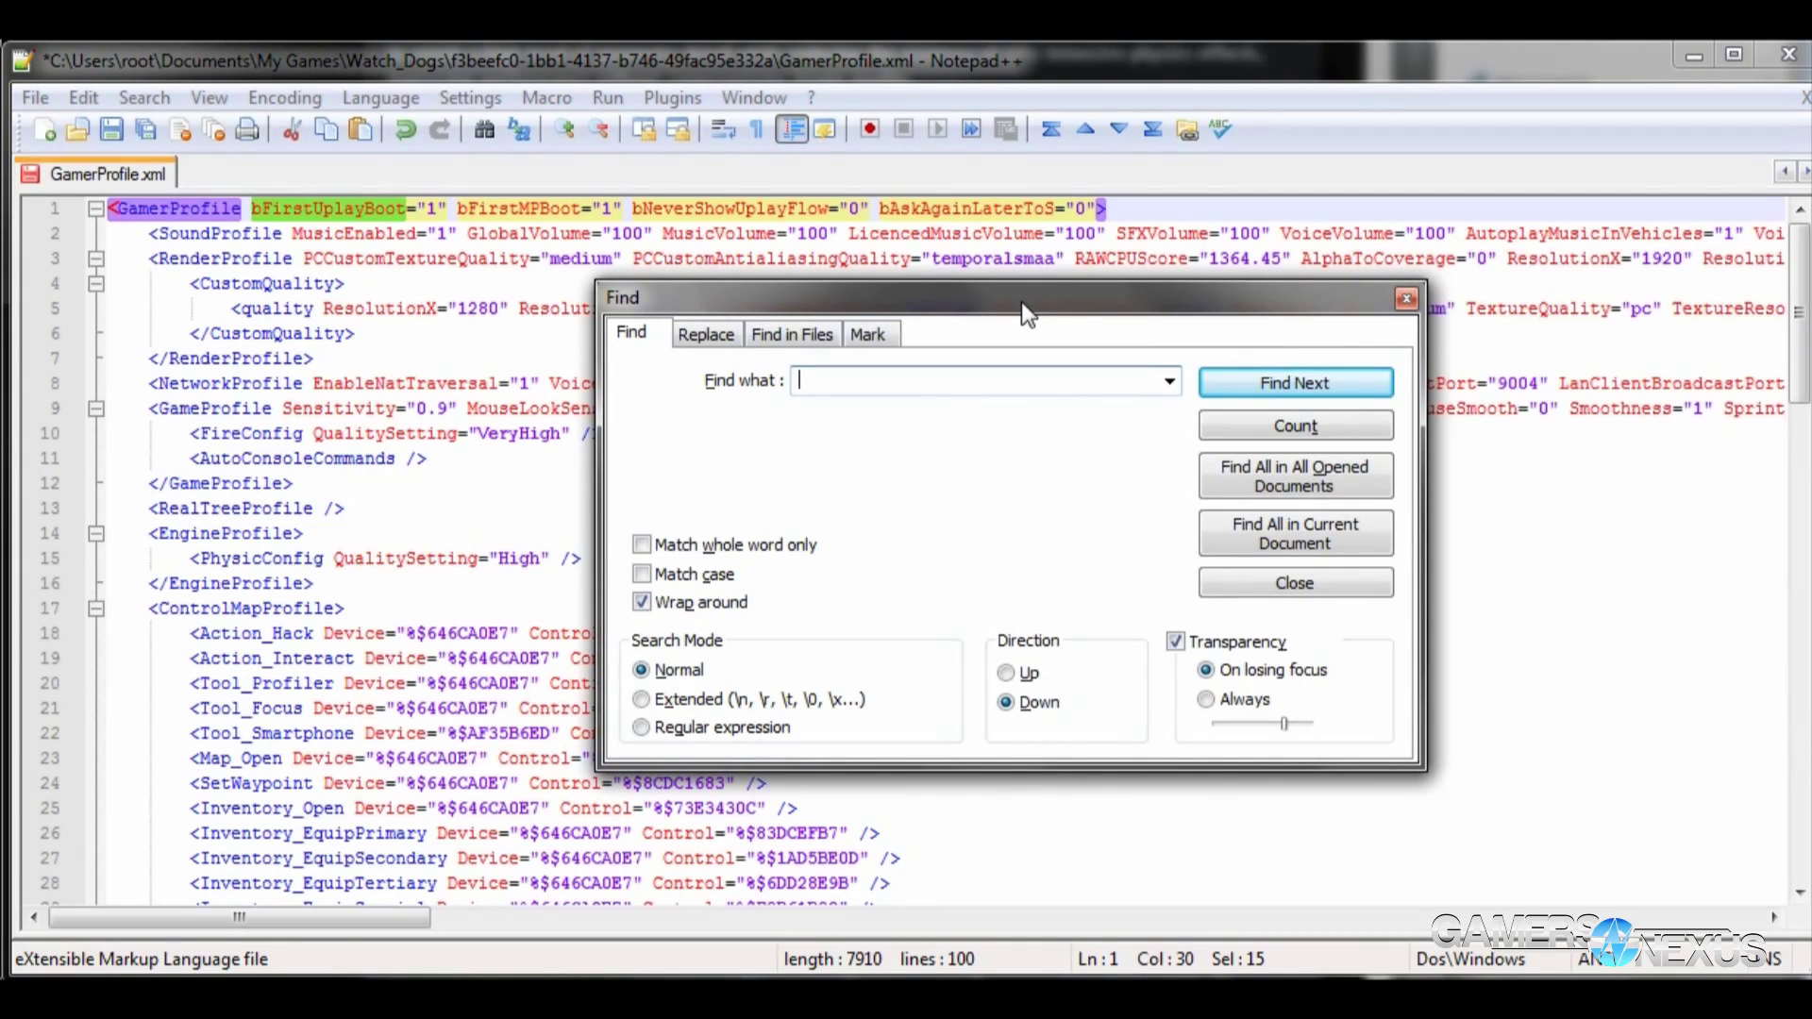
pyautogui.write('smooth')
pyautogui.write('ness')
pyautogui.press('Return')
pyautogui.press('Escape')
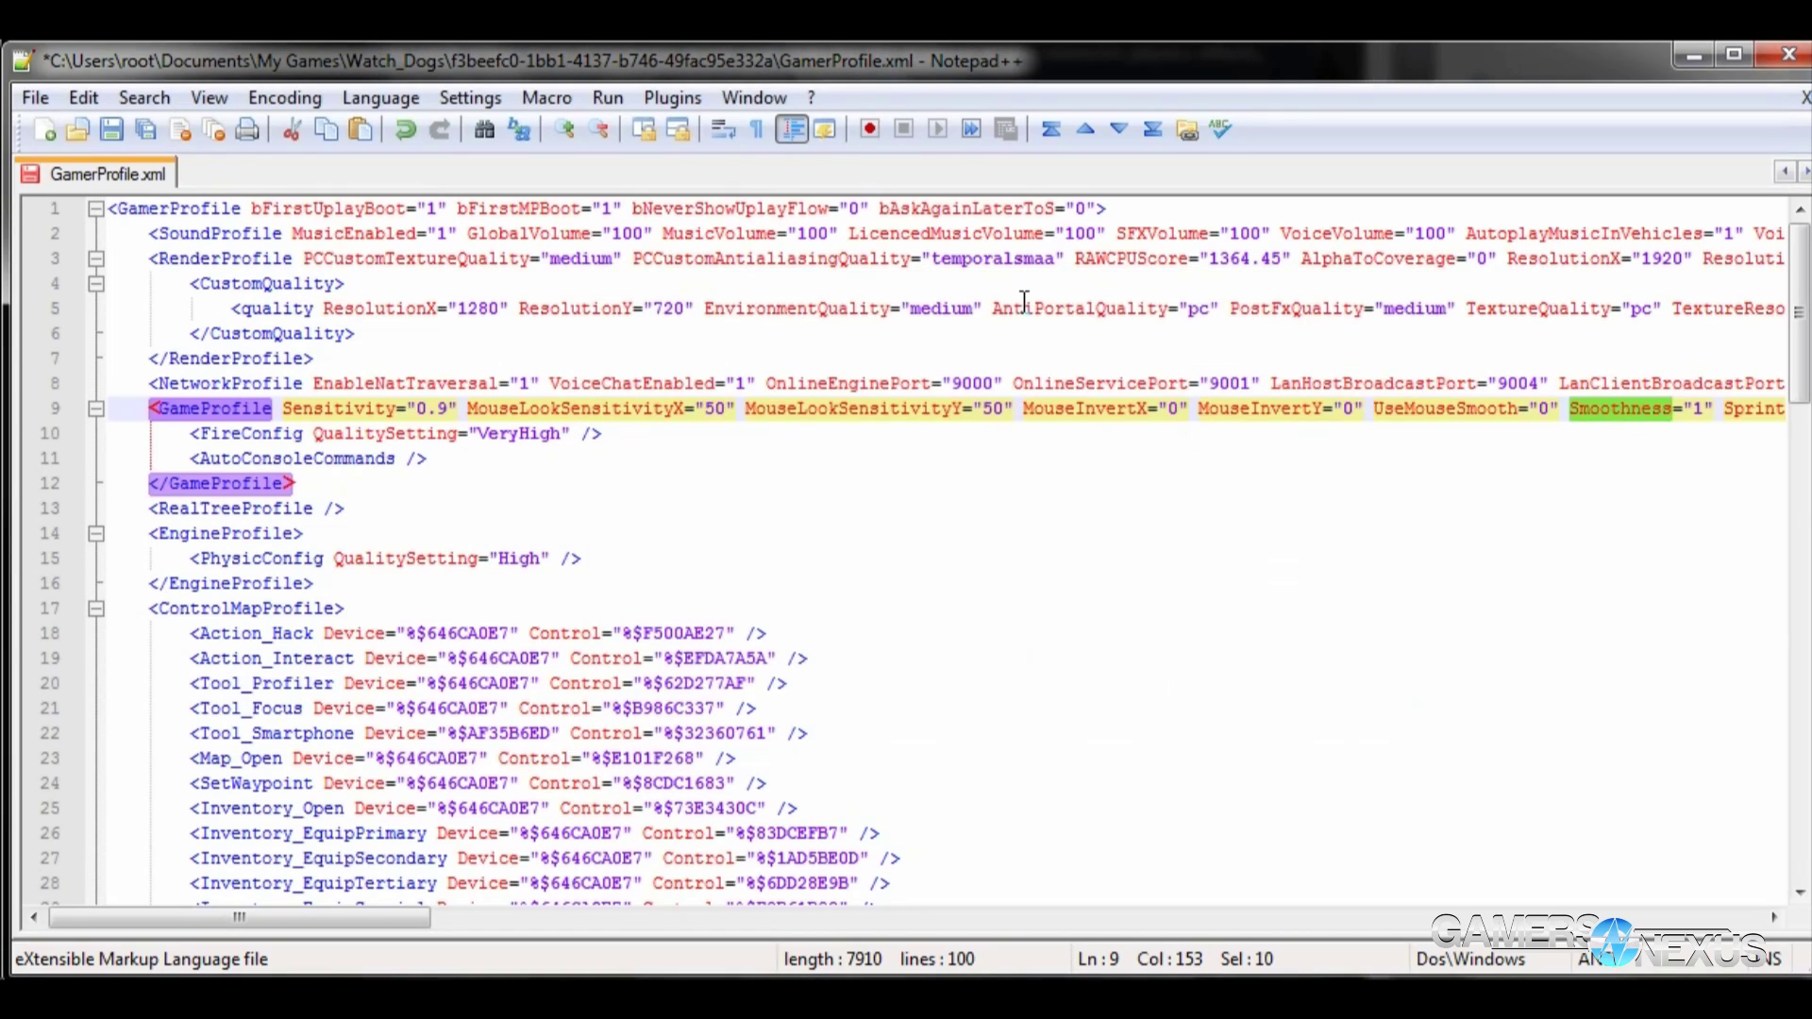
# - Change Smoothness from 1 to 0 and select the 0.9 Sensitivity value on line 9
pyautogui.click(1699, 407)
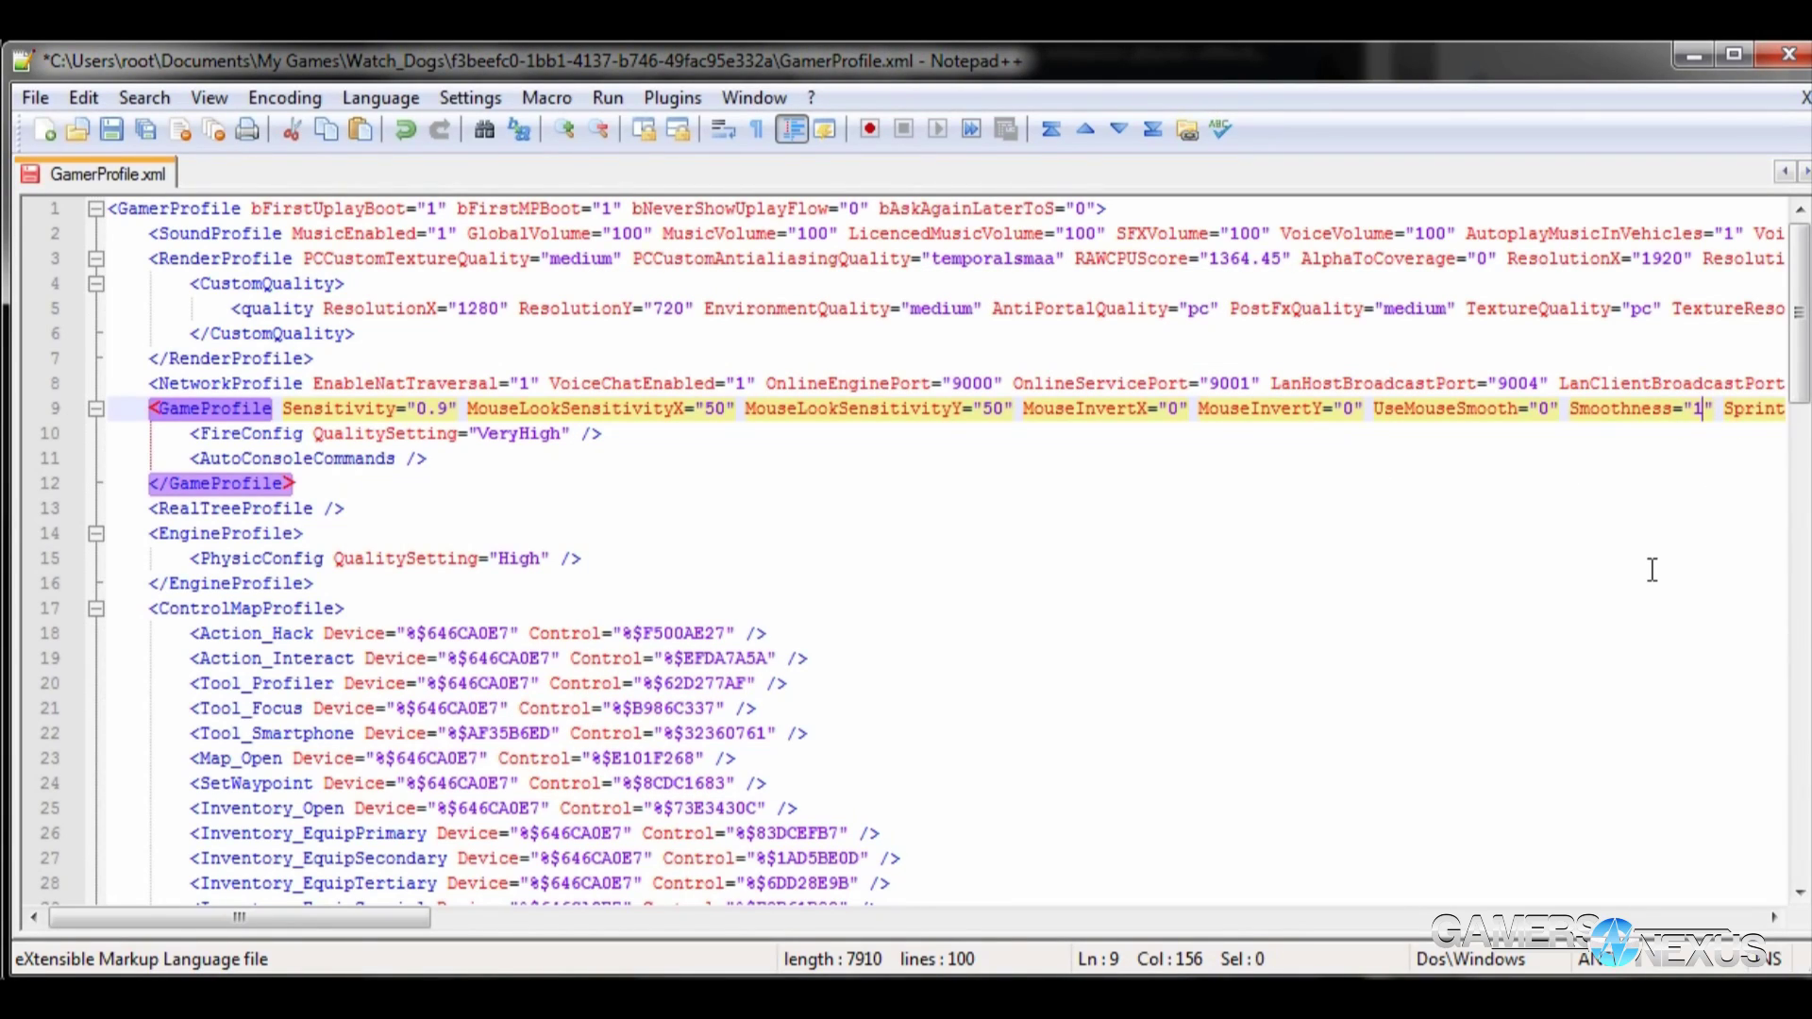
pyautogui.press('BackSpace')
pyautogui.write('0')
pyautogui.hotkey('ctrl', 'Left')
pyautogui.press('Left')
pyautogui.hotkey('ctrl', 'Left')
pyautogui.hotkey('ctrl', 'Left')
pyautogui.hotkey('ctrl', 'Left')
pyautogui.hotkey('ctrl', 'Left')
pyautogui.hotkey('ctrl', 'Left')
pyautogui.hotkey('ctrl', 'Left')
pyautogui.hotkey('ctrl', 'Left')
pyautogui.hotkey('ctrl', 'Left')
pyautogui.hotkey('shift', 'Right')
pyautogui.hotkey('shift', 'Right')
pyautogui.hotkey('shift', 'Right')
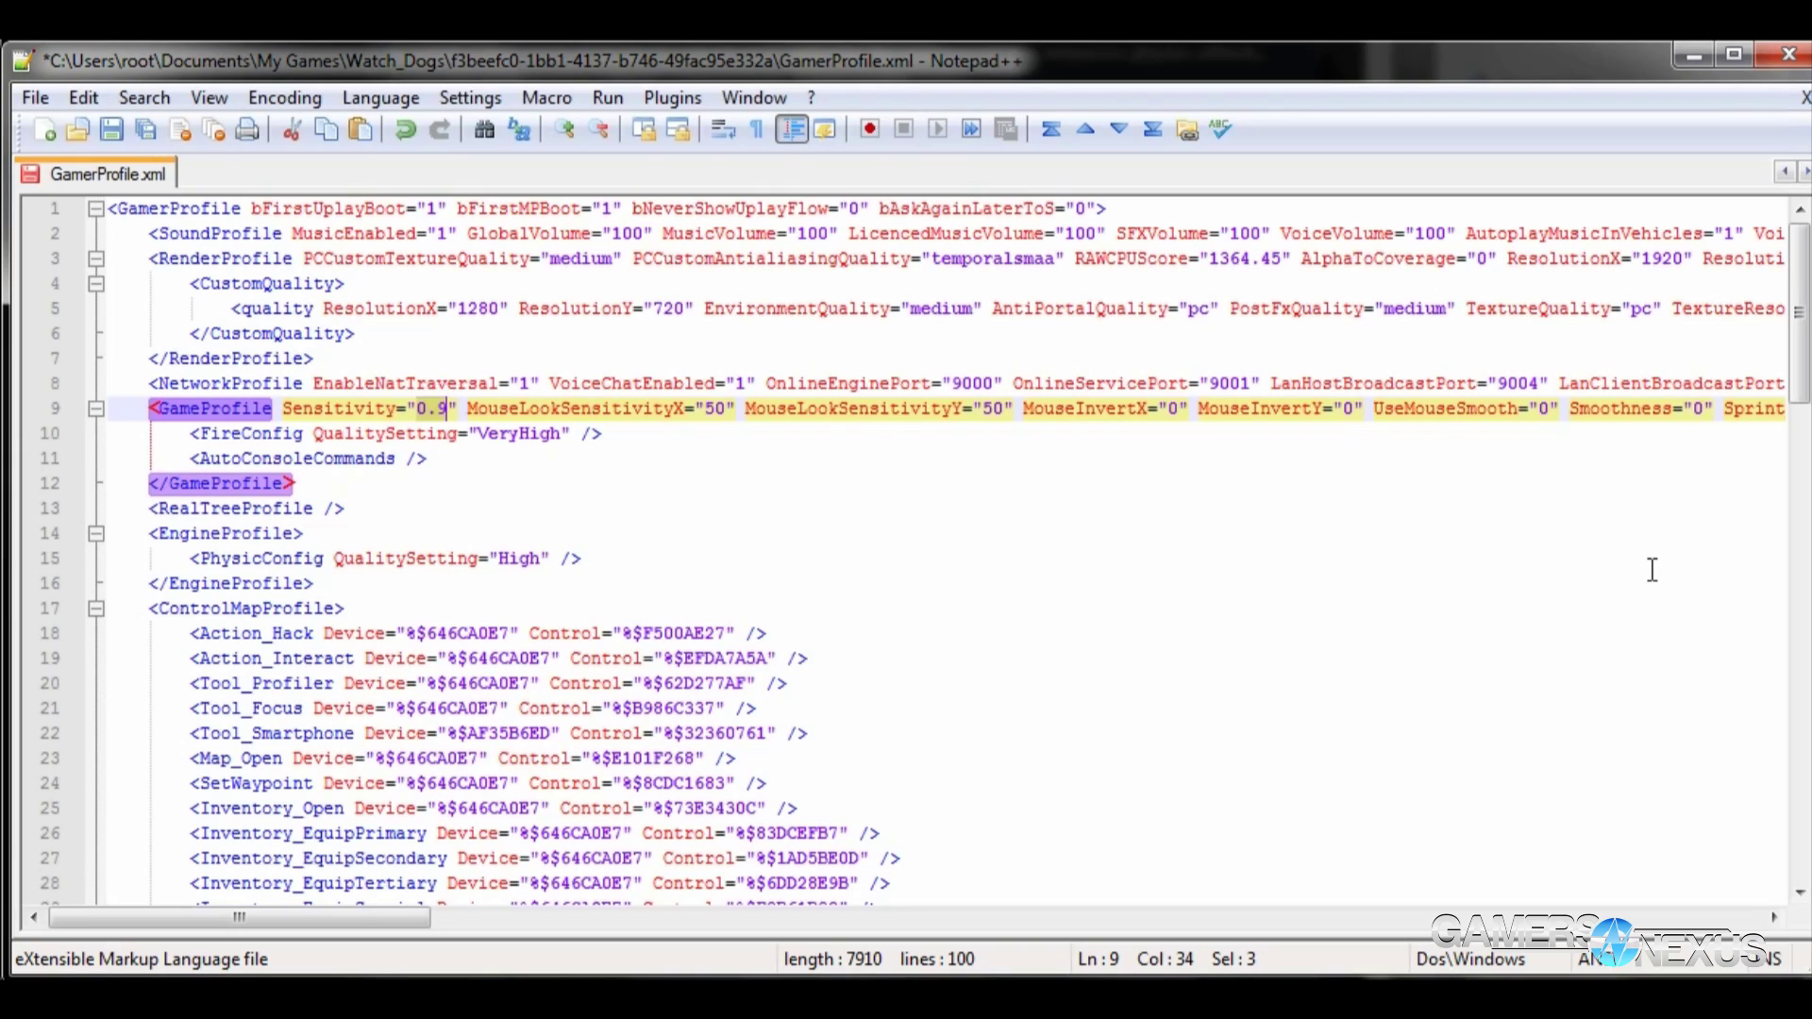
pyautogui.write('1')
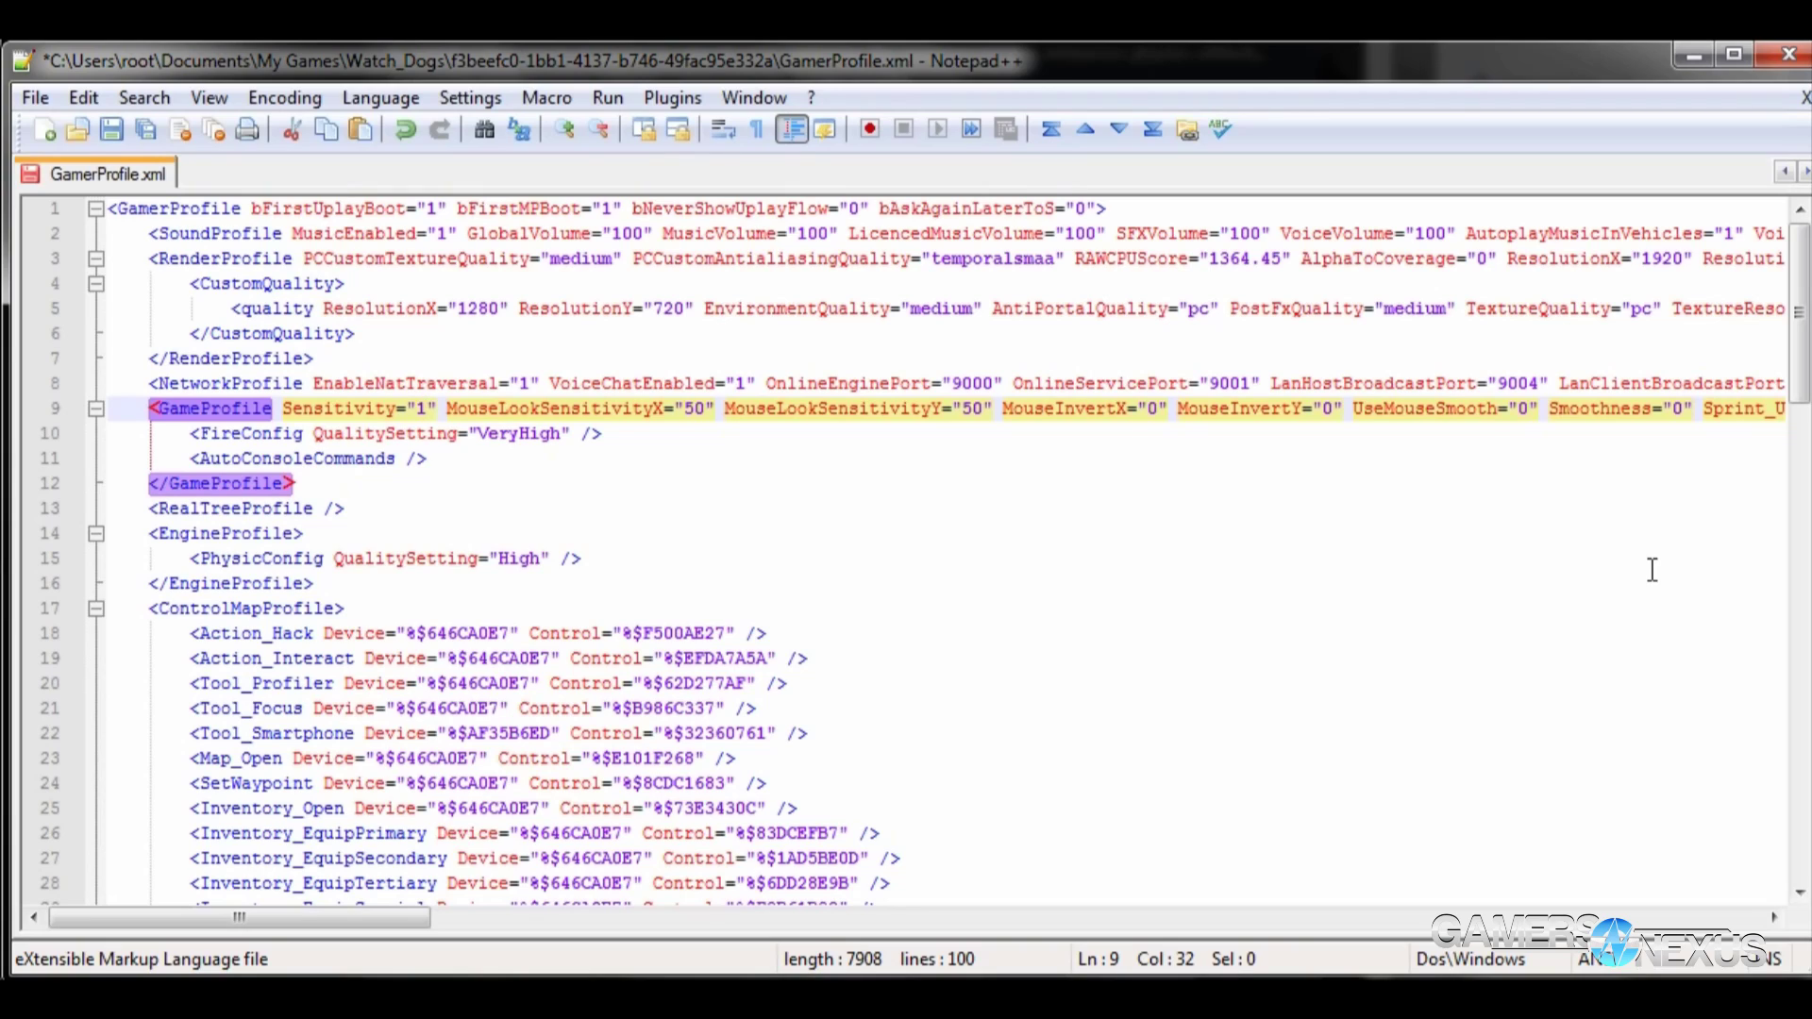
# - Save GamerProfile.xml and select it in its Explorer folder
pyautogui.hotkey('ctrl', 's')
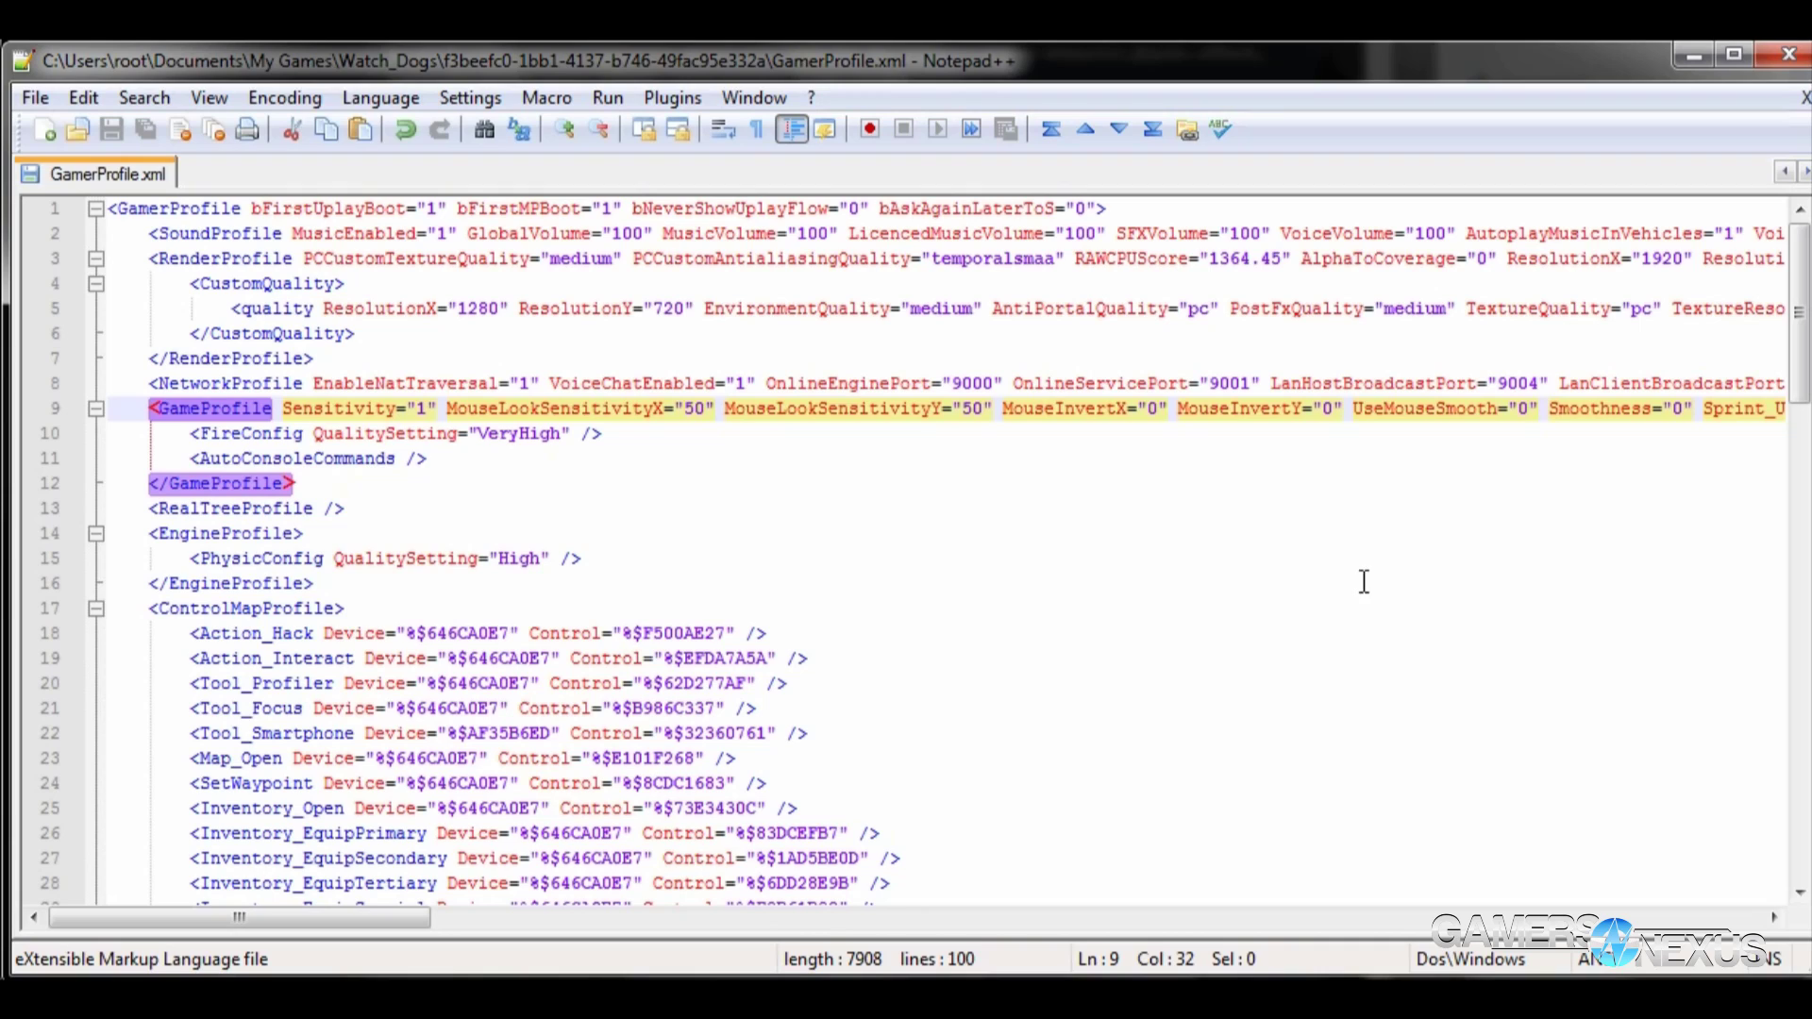
pyautogui.click(1682, 409)
pyautogui.hotkey('alt', 'Tab')
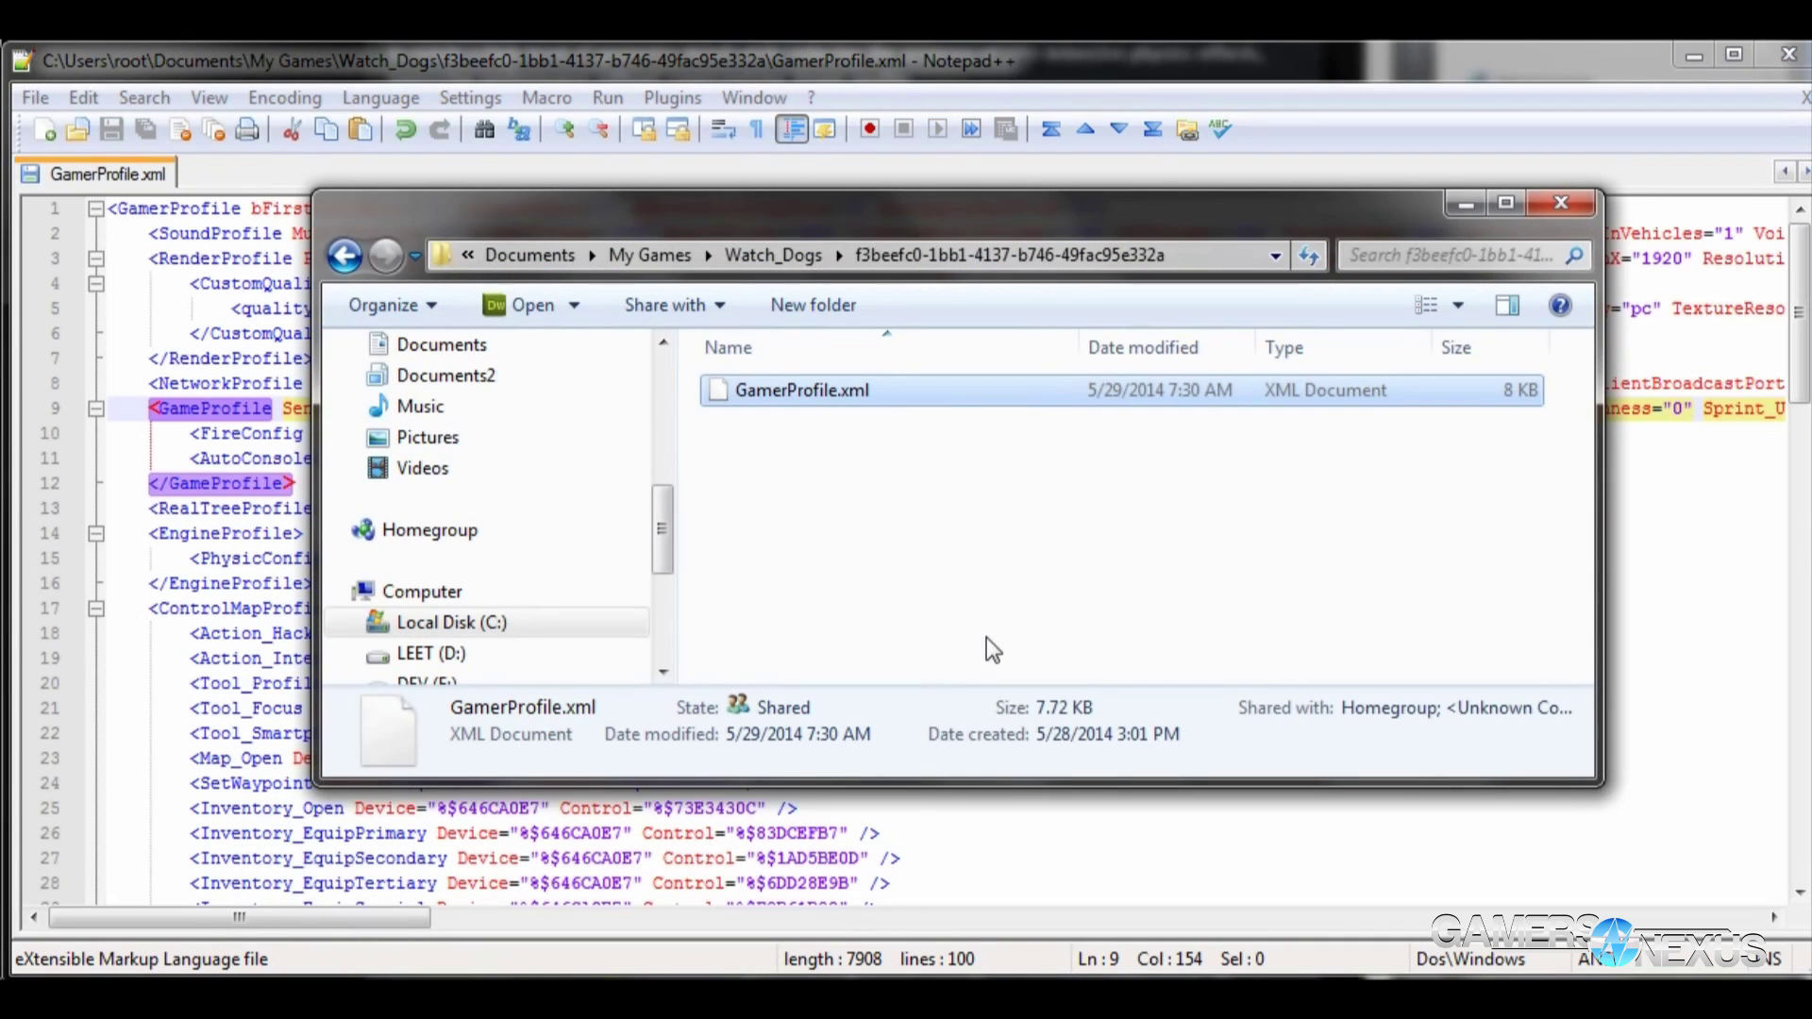
pyautogui.click(830, 401)
# - Tick the Read-only attribute in GamerProfile.xml's Properties window
pyautogui.rightClick(830, 401)
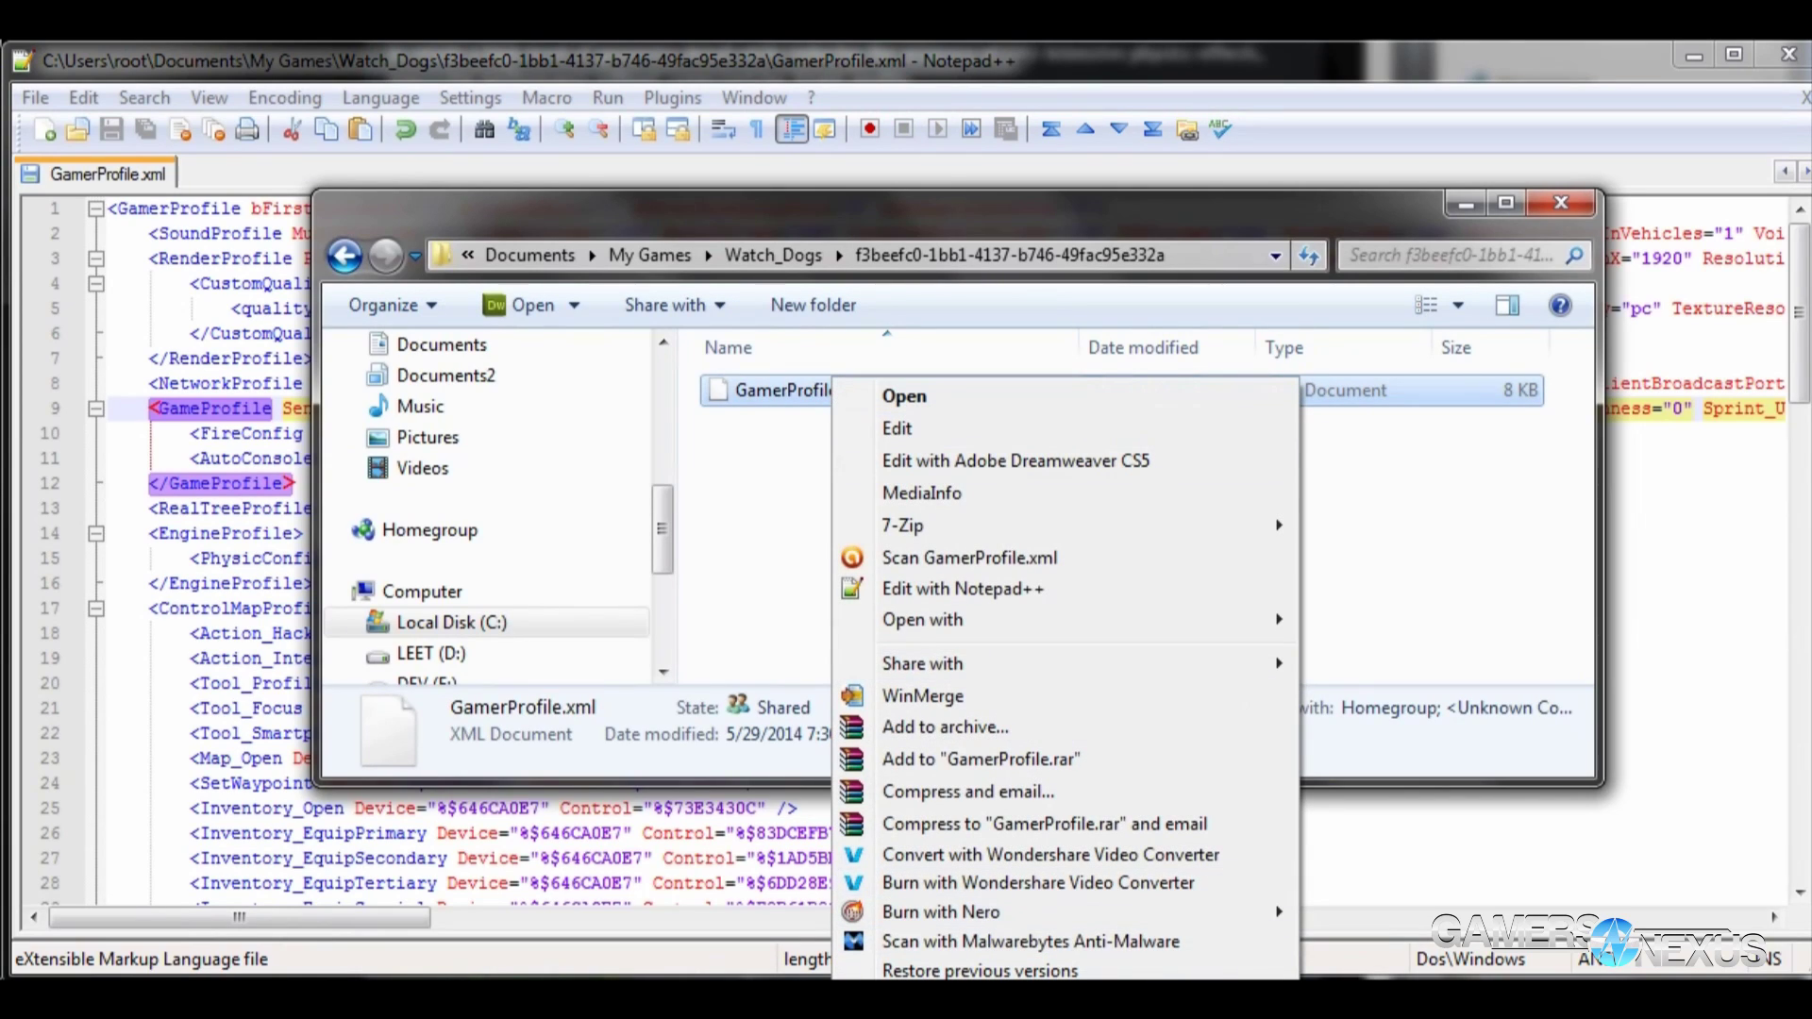
pyautogui.click(935, 1000)
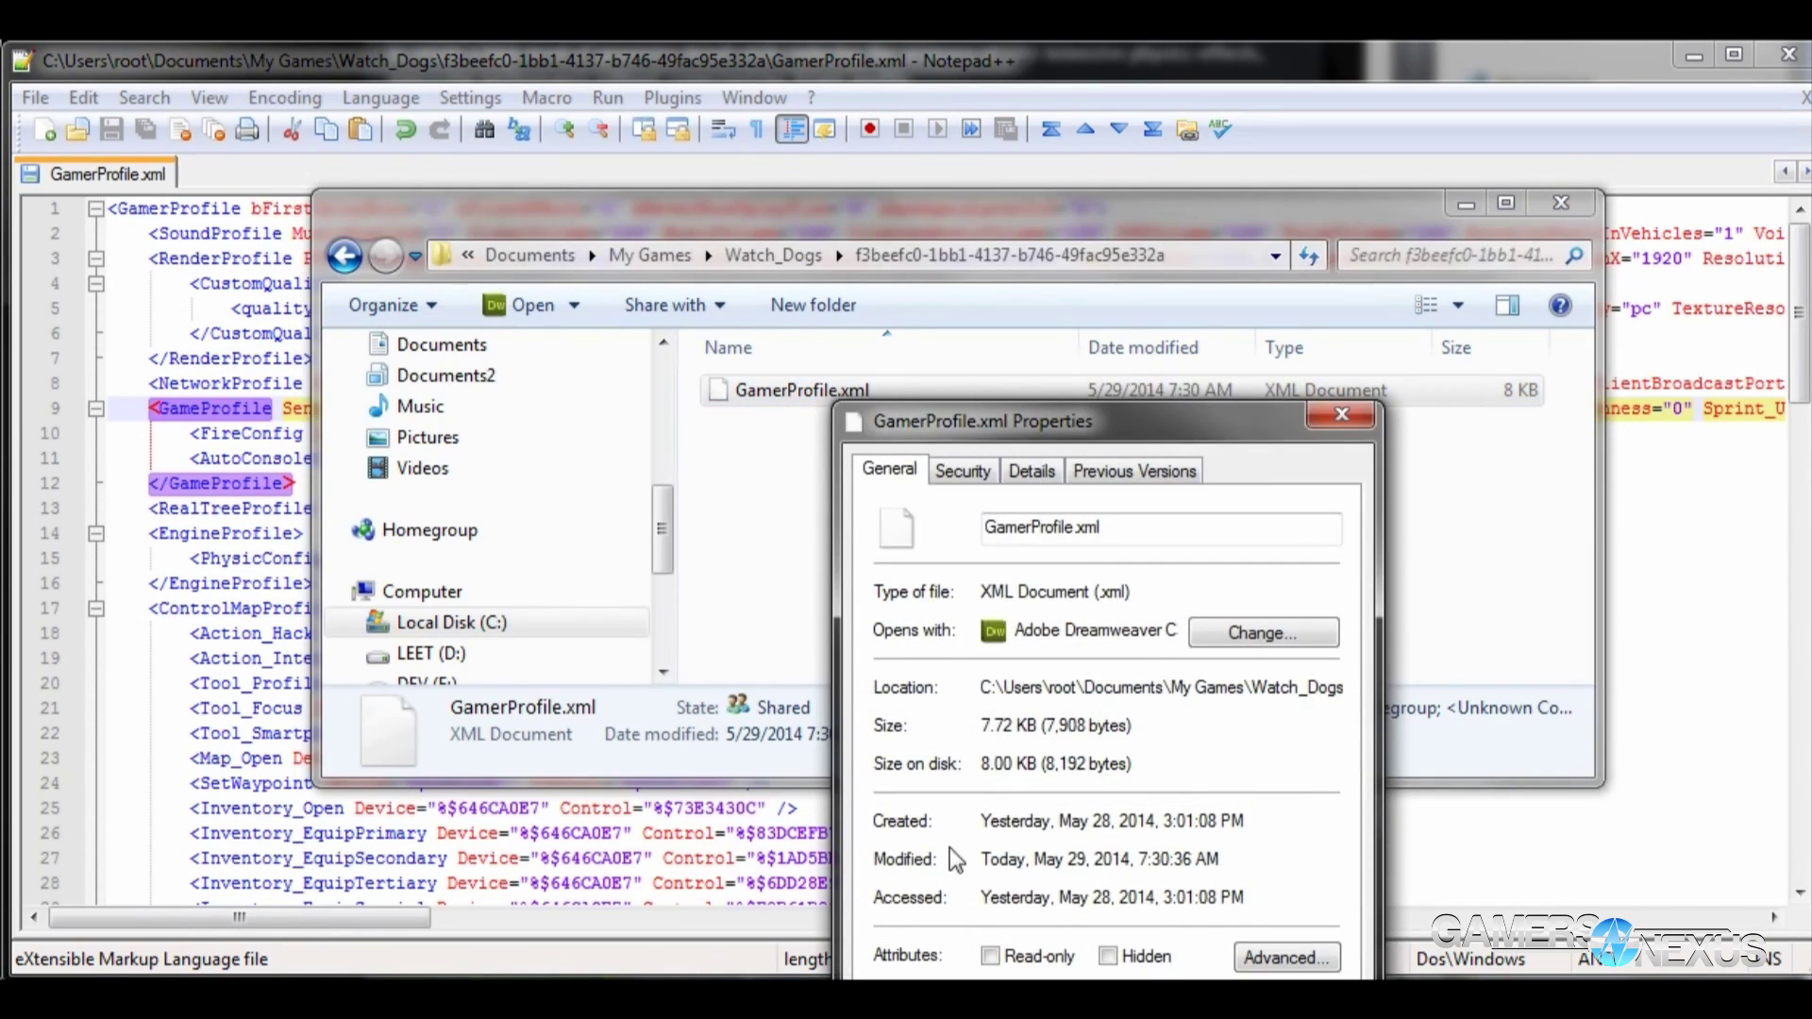
pyautogui.moveTo(1111, 432); pyautogui.dragTo(1100, 197)
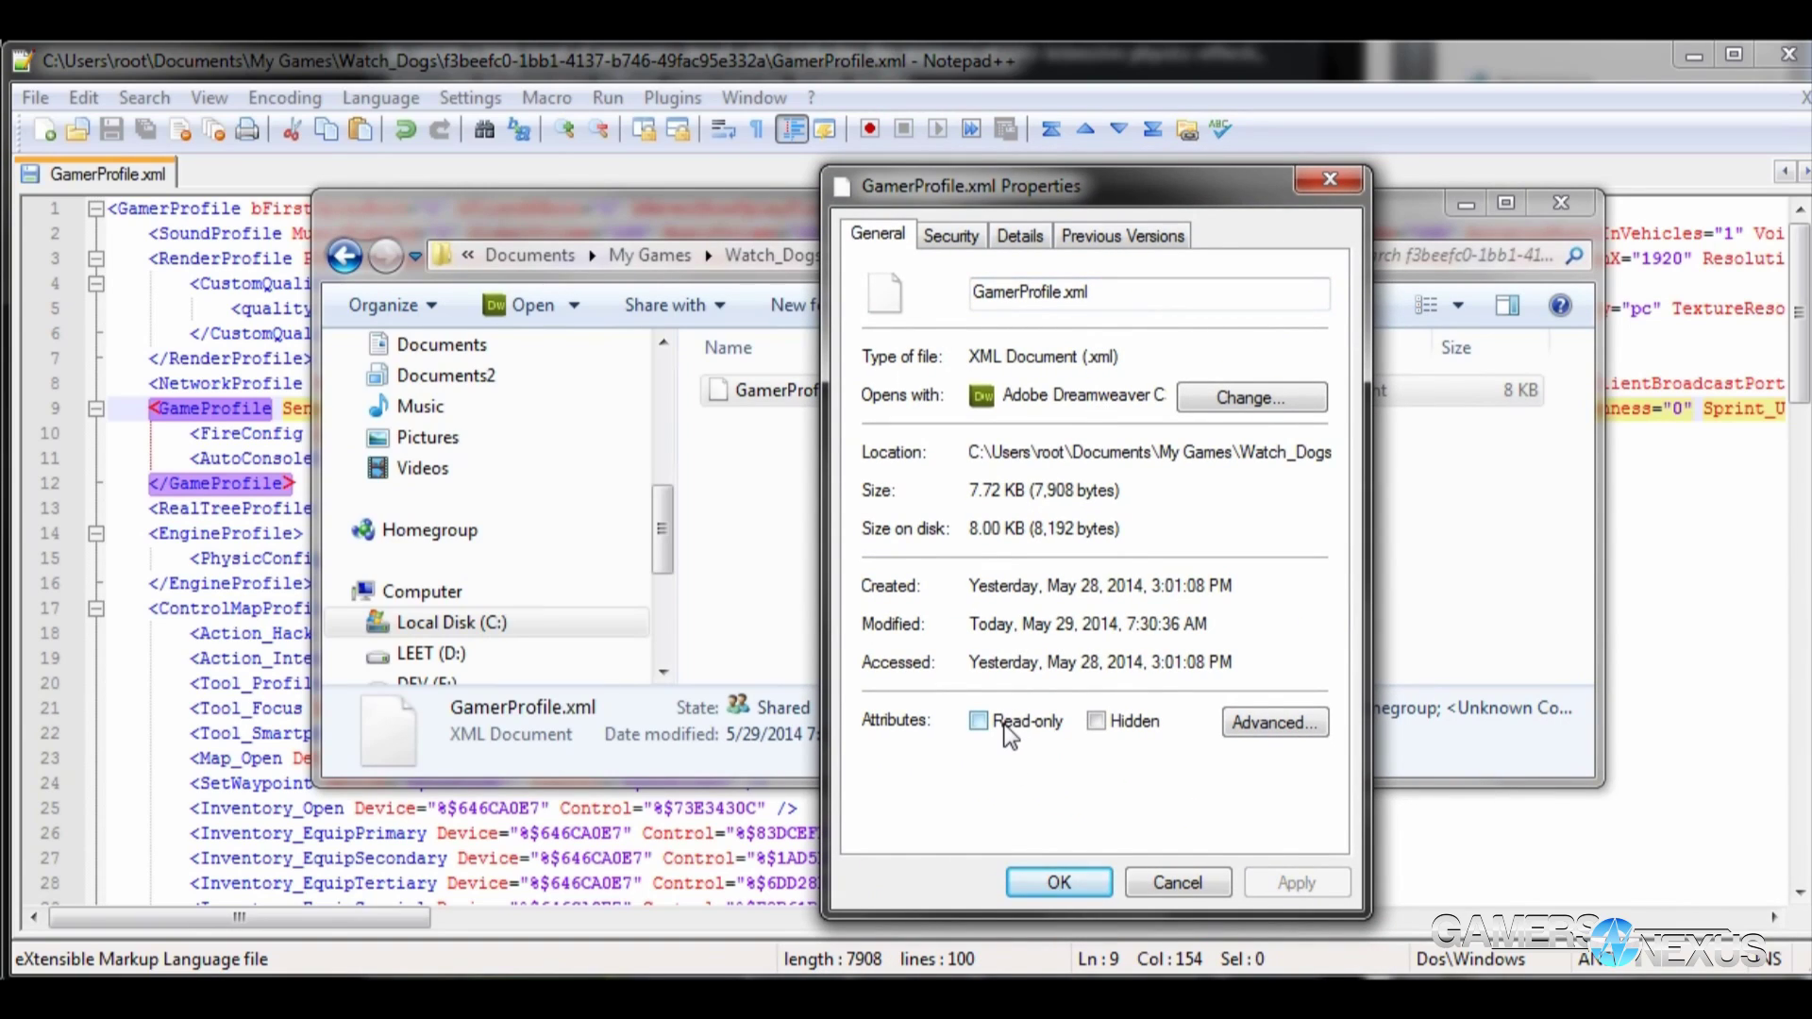
pyautogui.click(978, 721)
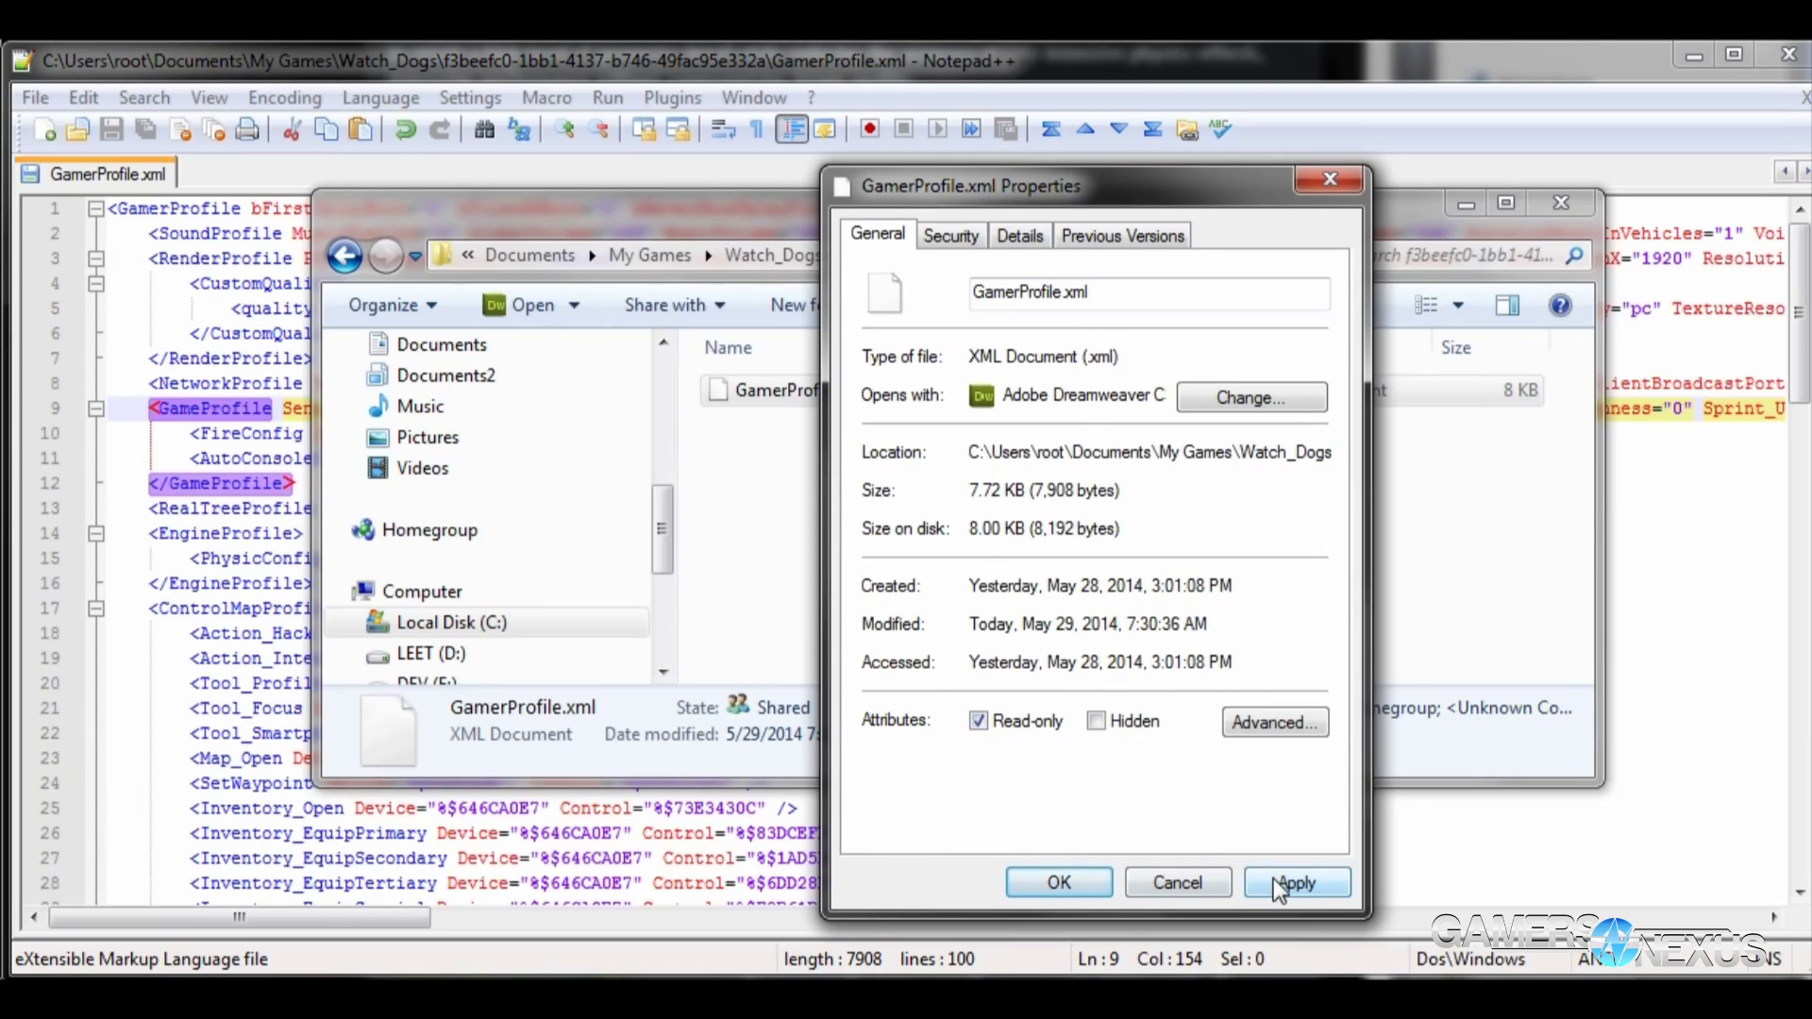